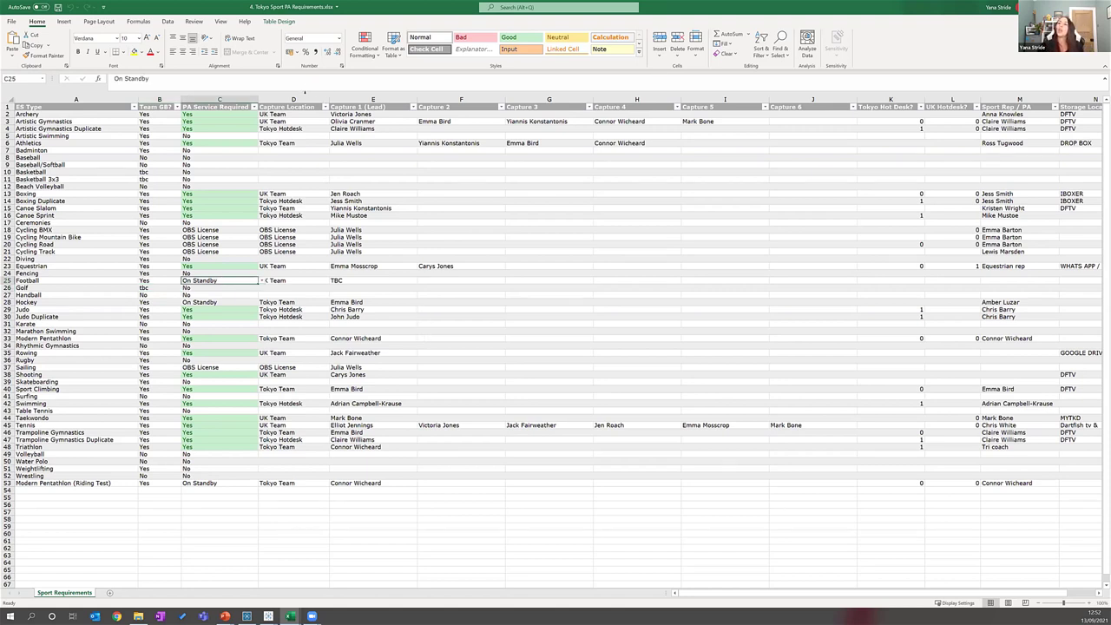
Select the Capture 1 (Lead) column and point out the Cycling Track sport rep entry
left_click(302, 99)
left_click(373, 99)
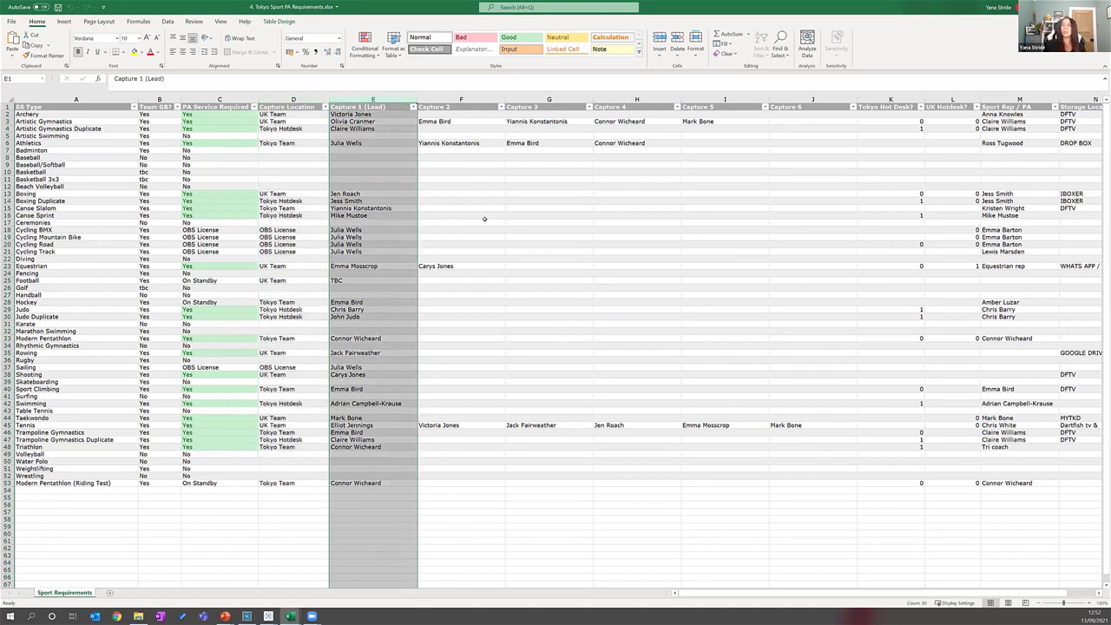
left_click(812, 157)
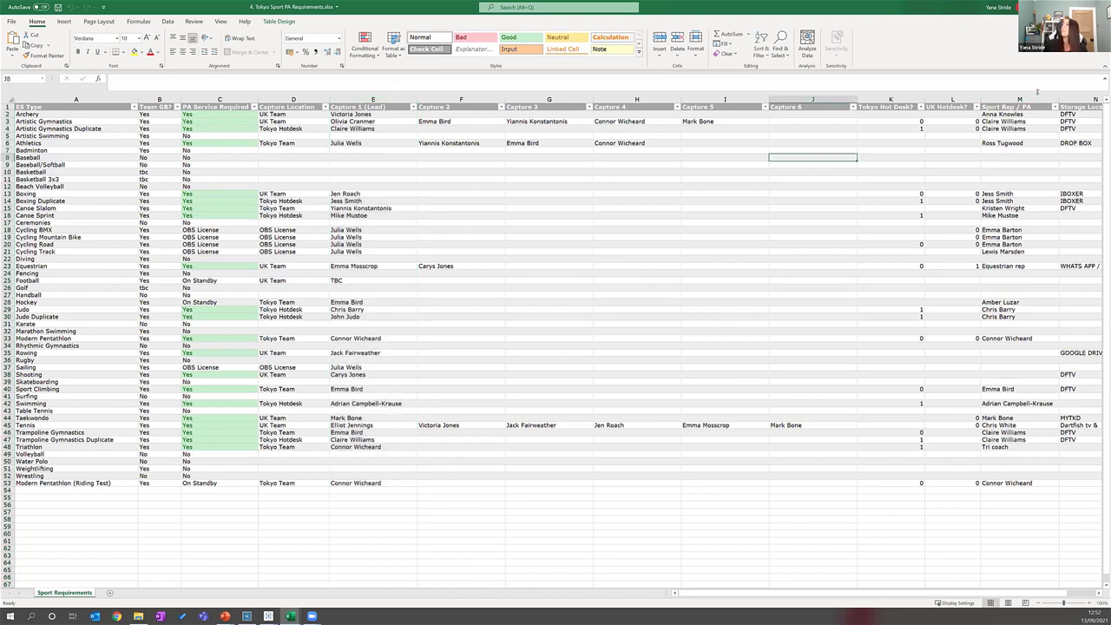
left_click(1030, 250)
left_click_drag(1041, 194, 853, 157)
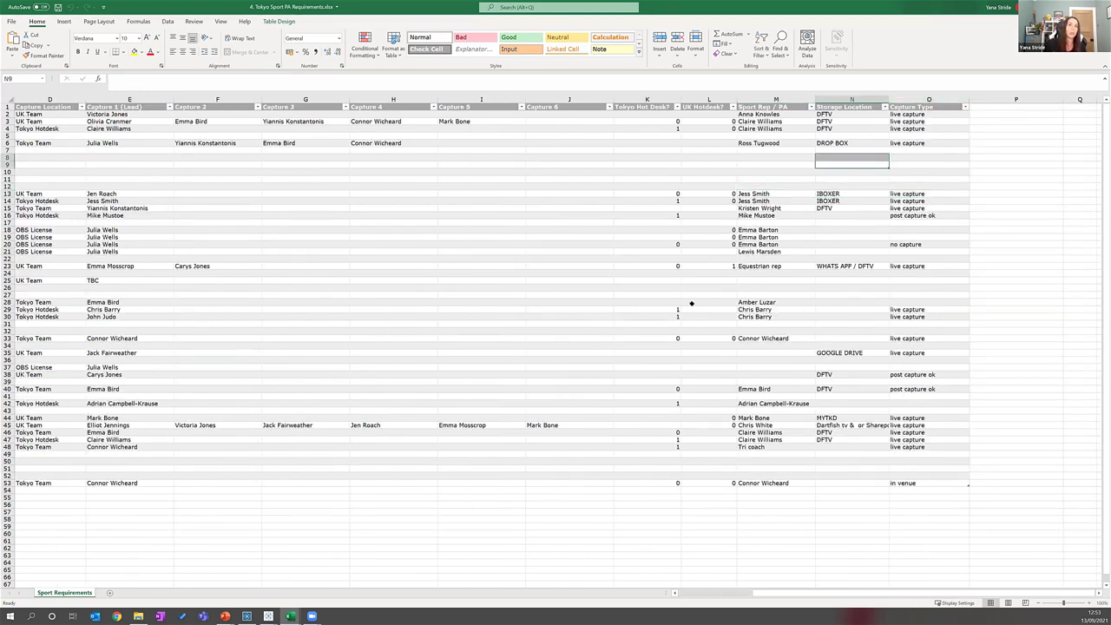
Highlight the Cycling Track and Diving rows, check ES Type and Golf's PA service, then switch workbooks
left_click_drag(713, 260, 10, 252)
left_click(523, 324)
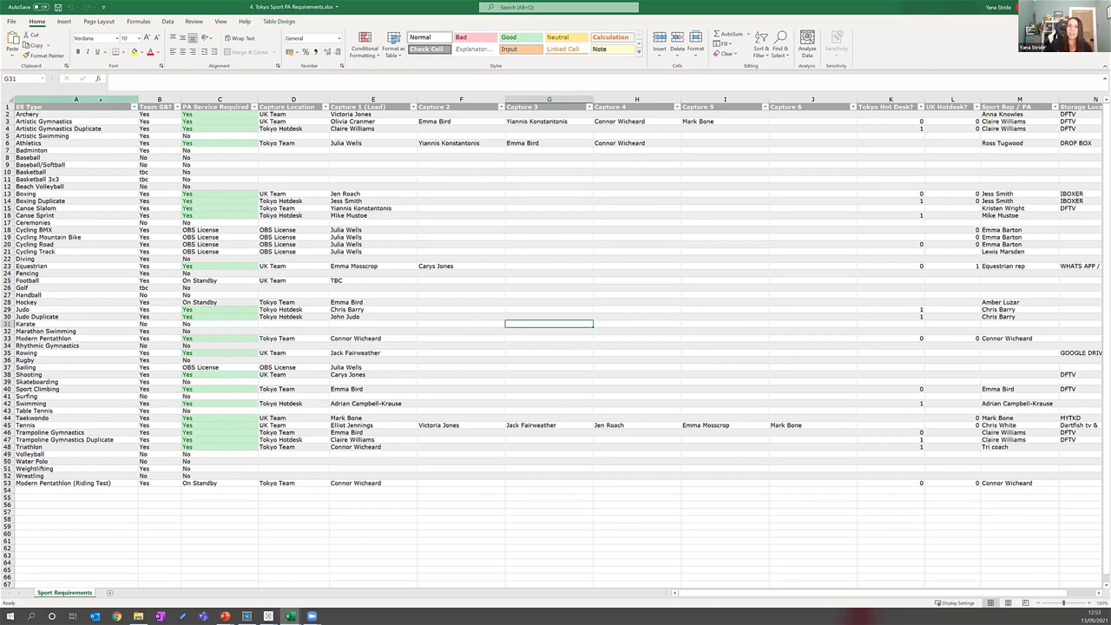
left_click(75, 99)
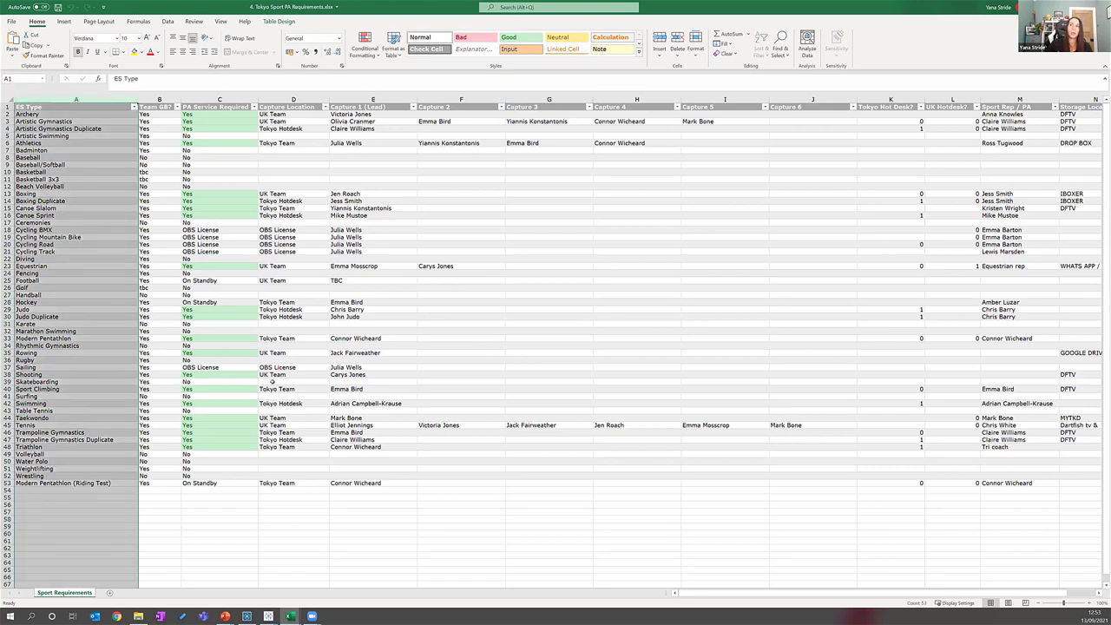
left_click(196, 287)
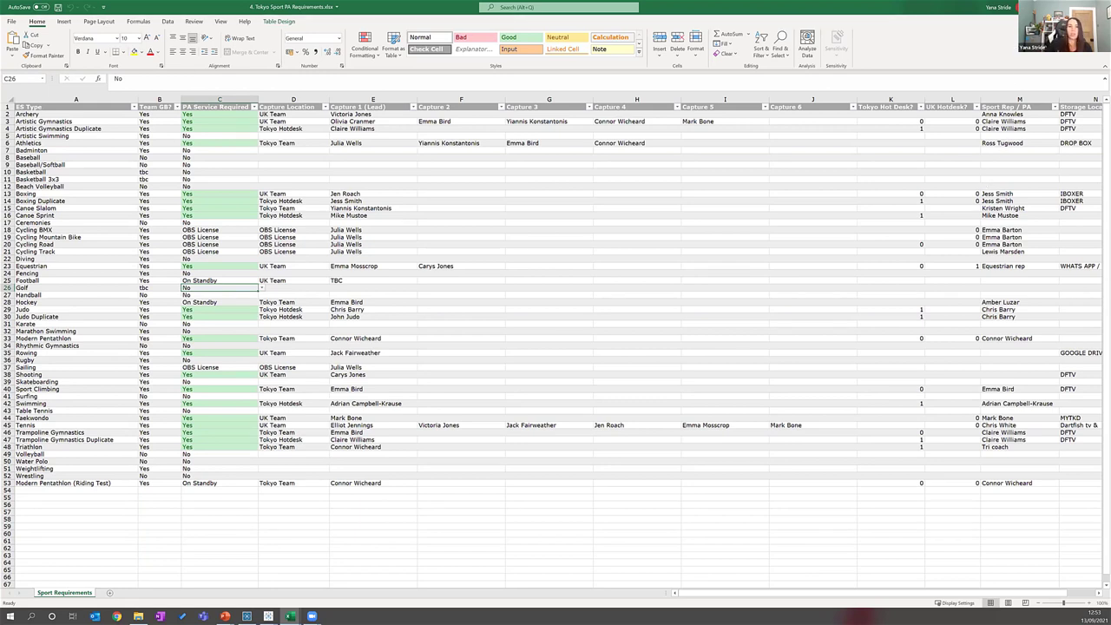
key("alt+Tab")
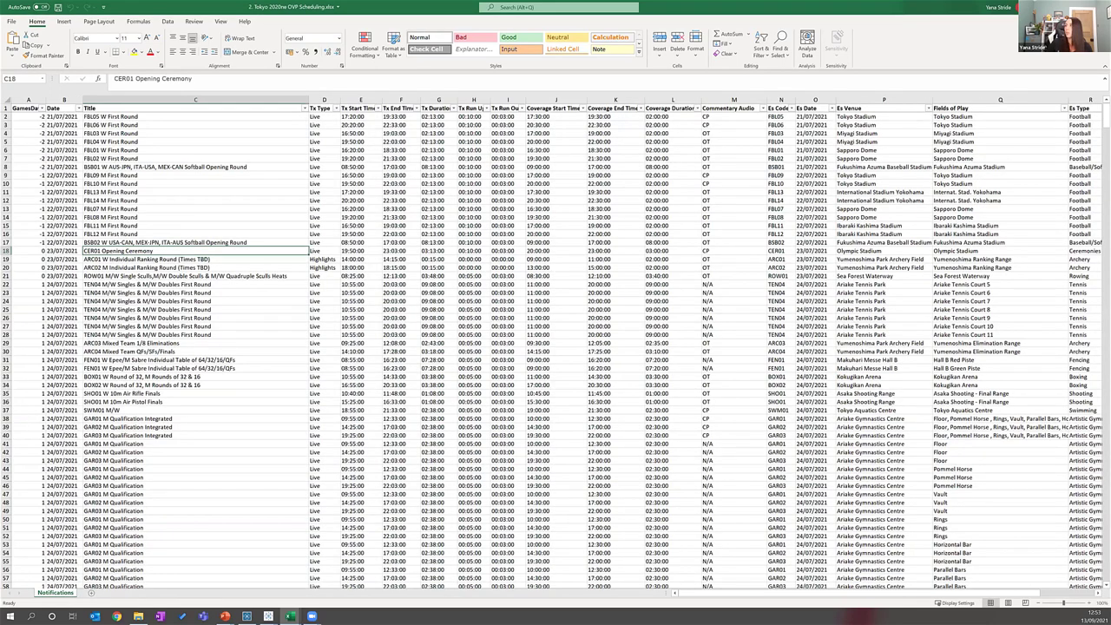
Cycle past the slideshow and Team GB Master Sheet to the General Shifts workbook
key("alt+Tab")
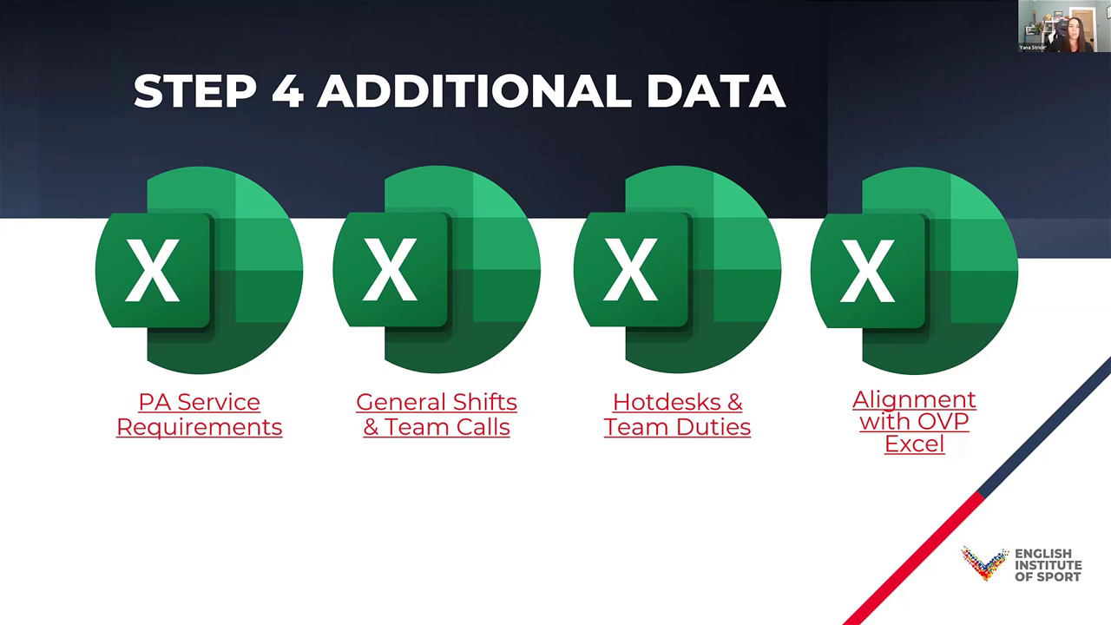
key("alt+Tab")
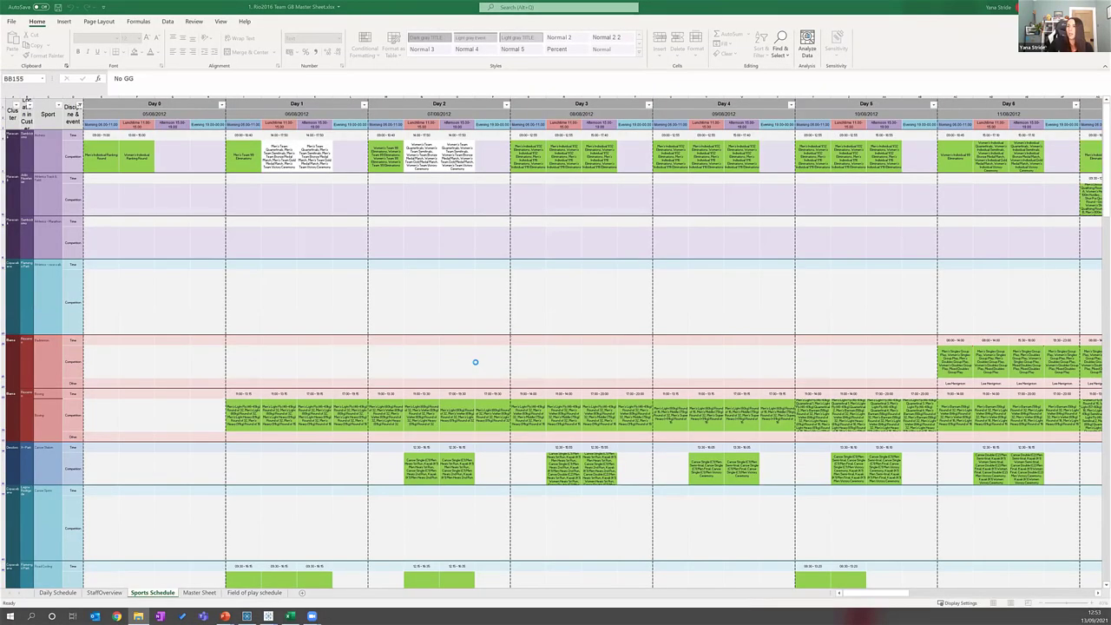
key("alt+Tab")
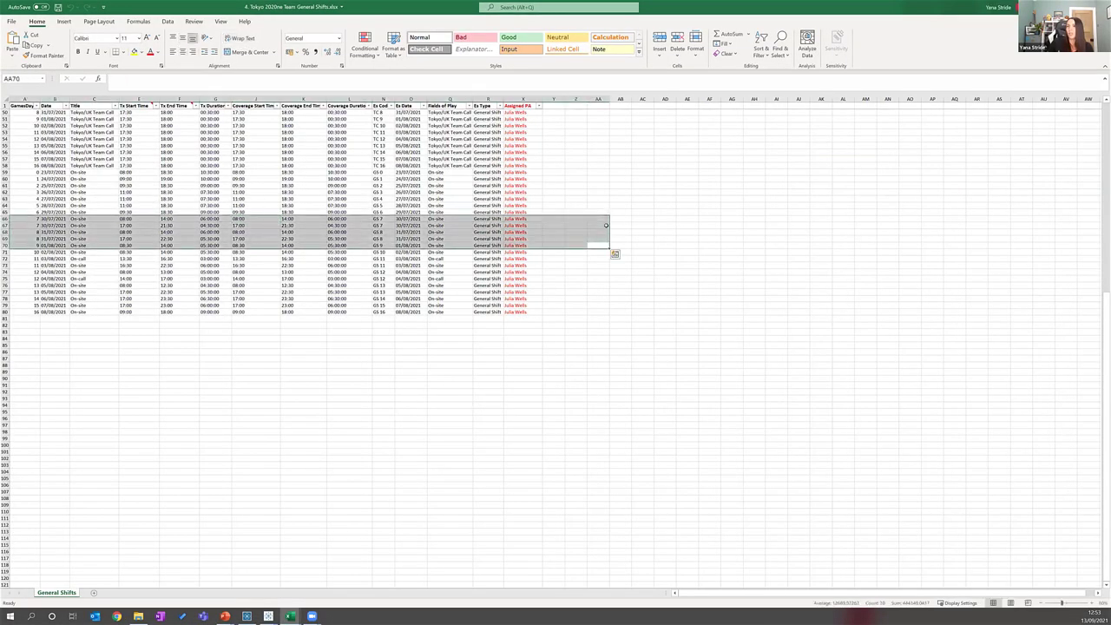
Return to the top of the shifts list and inspect a Tx End Time and Fields of Play formula
scroll(1082, 113, "up", 1)
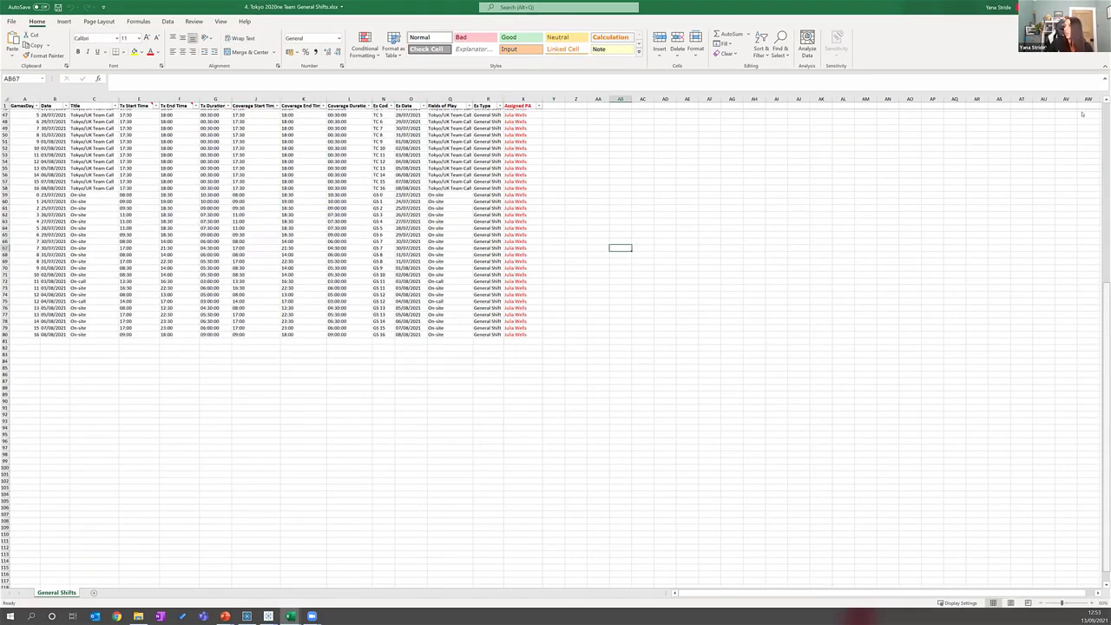
key("alt+Tab")
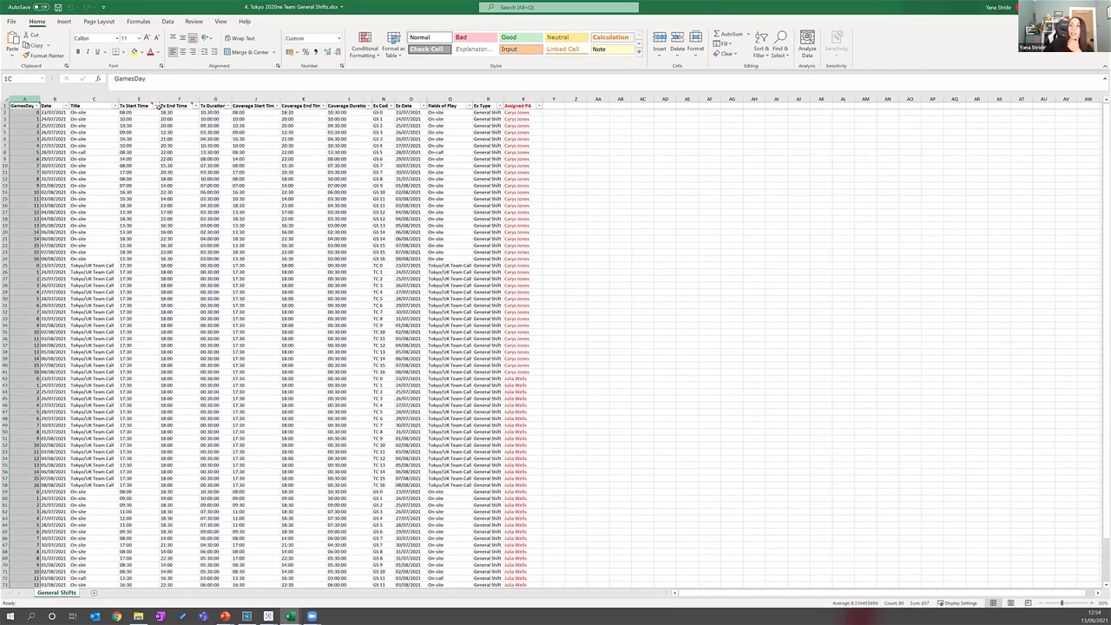
left_click(184, 148)
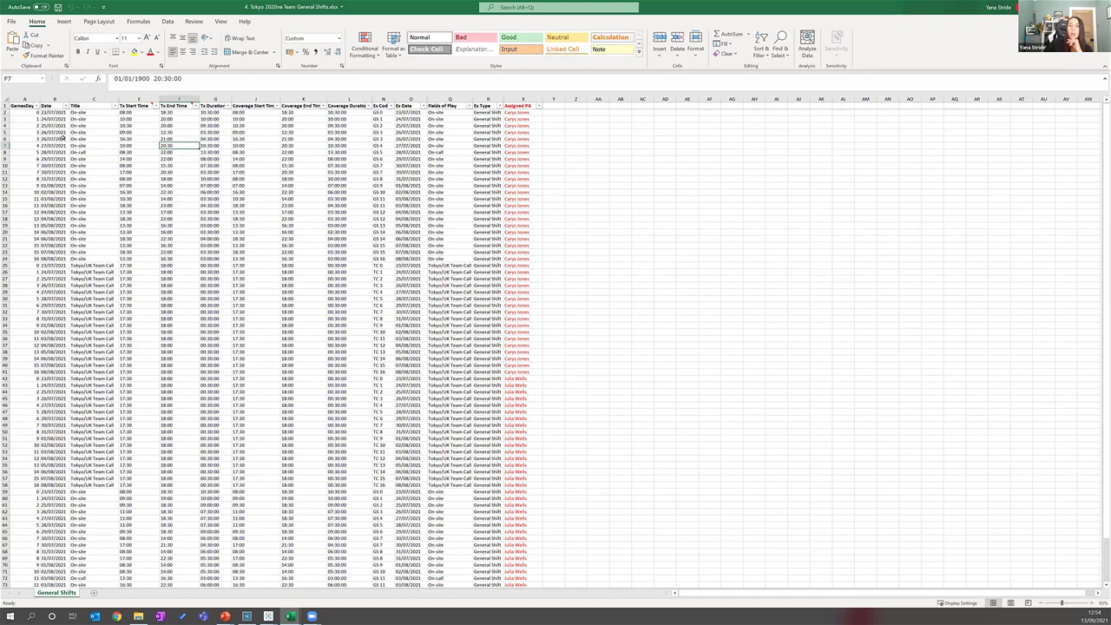
left_click(438, 212)
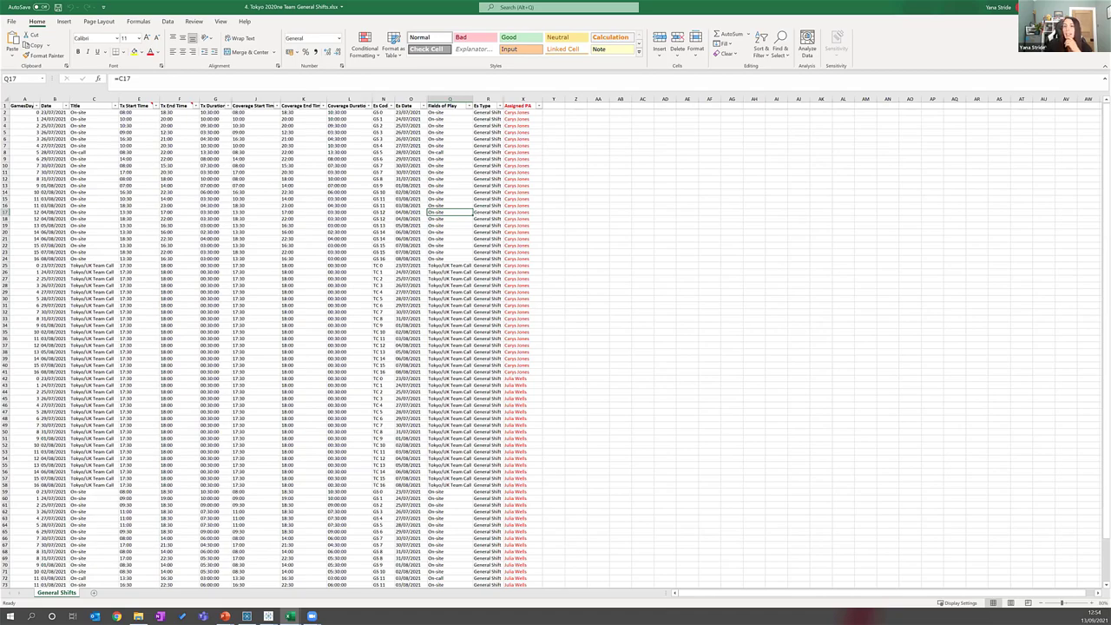
Cycle through the Rio2016 Team GB Master Sheet and sports schedule to Hotdesks & Extras
key("alt+Tab")
key("alt+Tab")
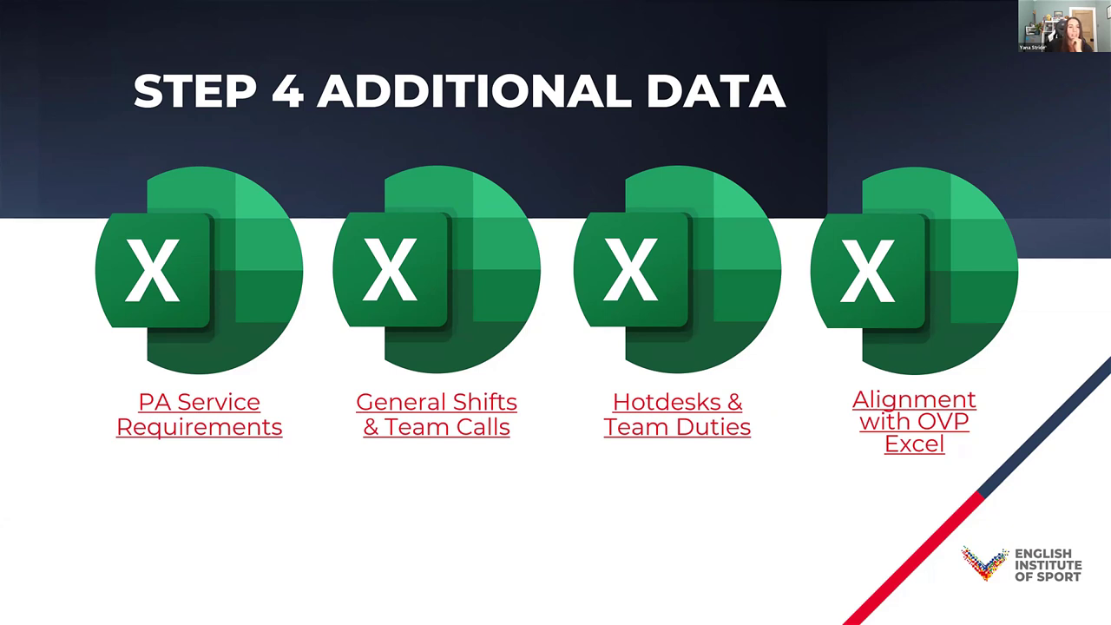
key("alt+Tab")
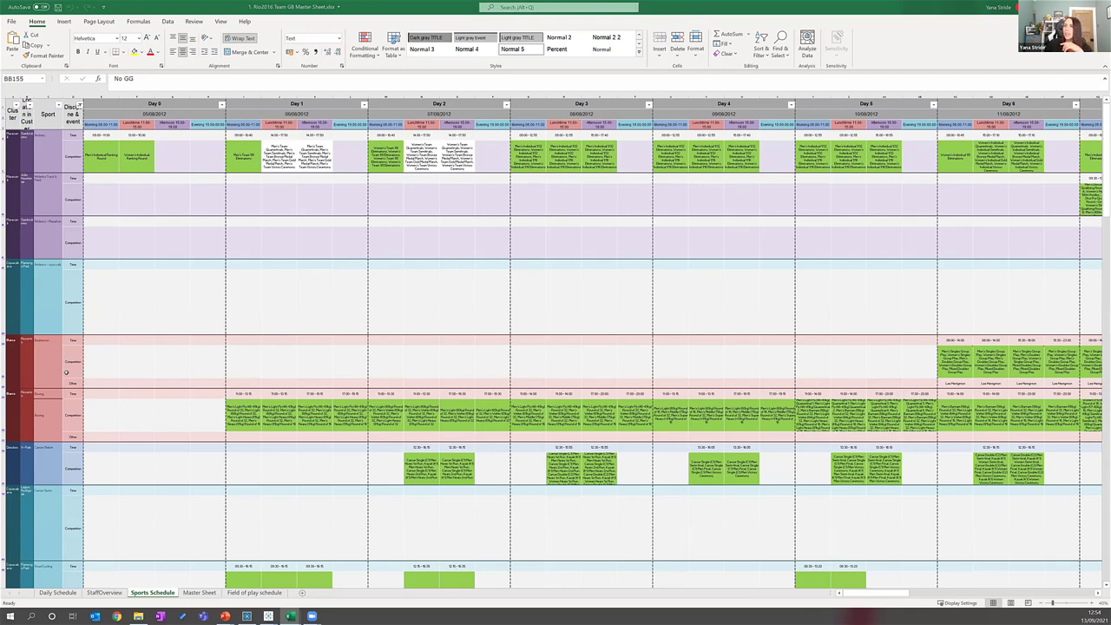
key("alt+Tab")
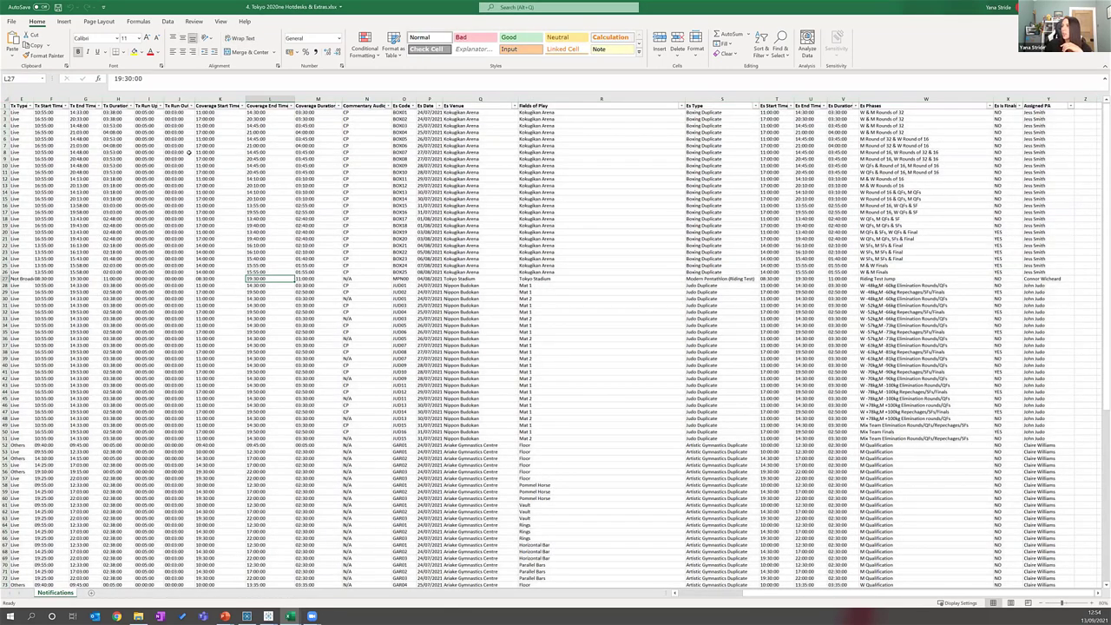
left_click_drag(608, 205, 9, 164)
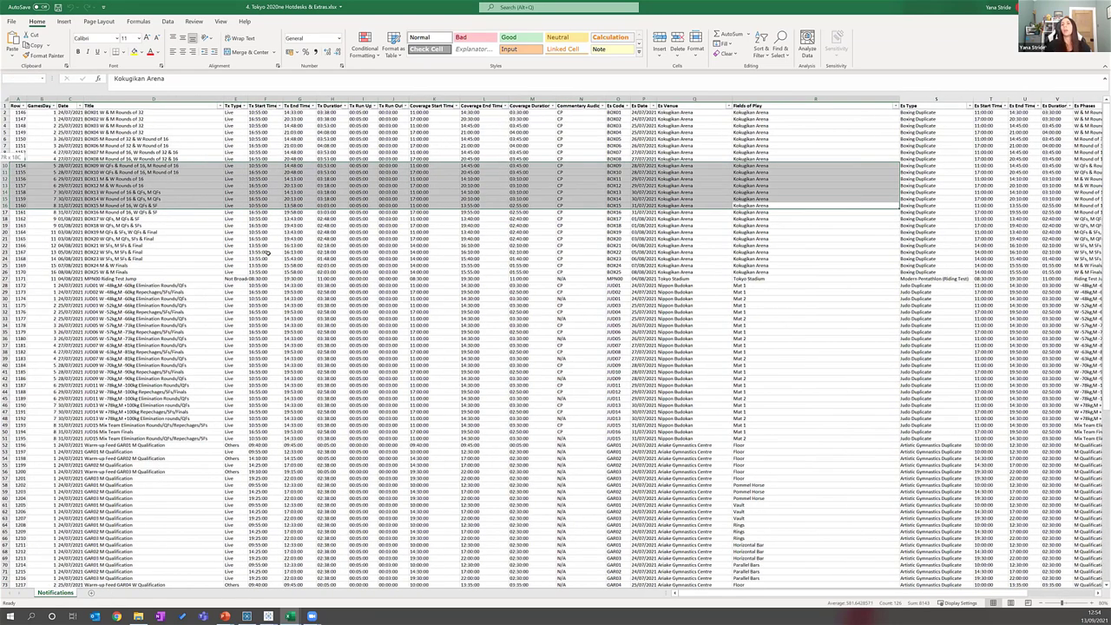
left_click(265, 279)
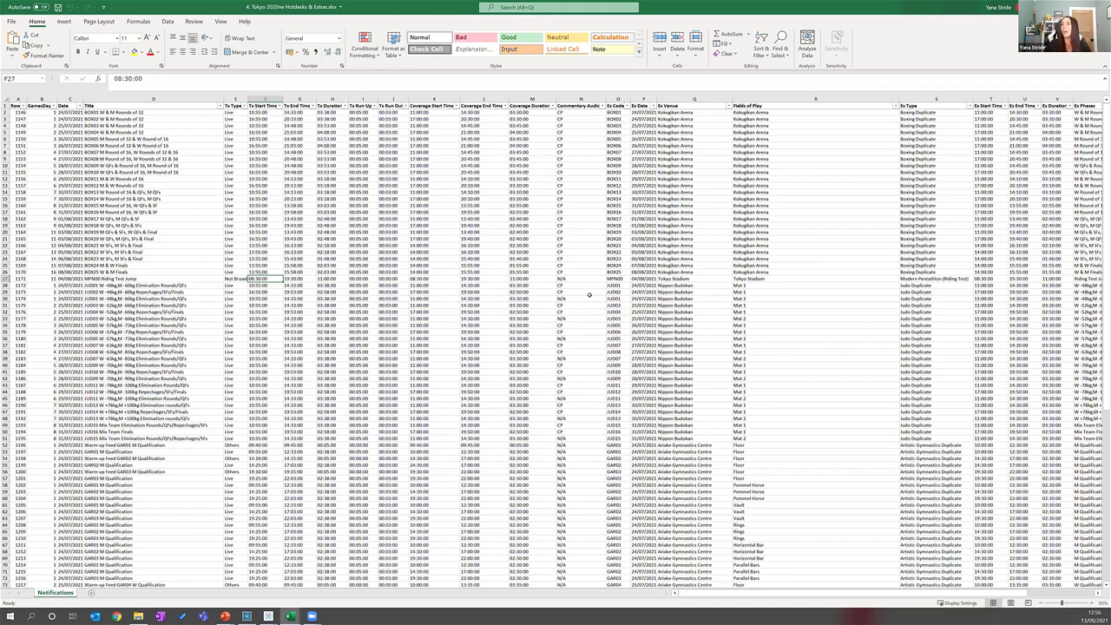
Check a Tx Run Up value, close Hotdesks & Extras with Ctrl+W, and return to the slides
left_click(360, 304)
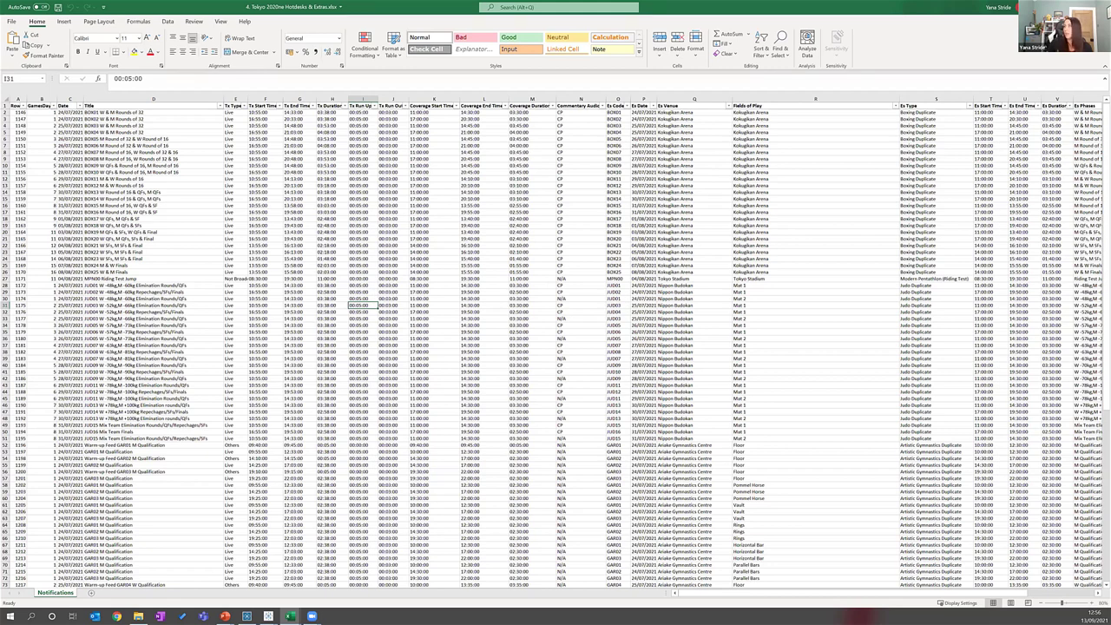
key("ctrl+w")
key("alt+Tab")
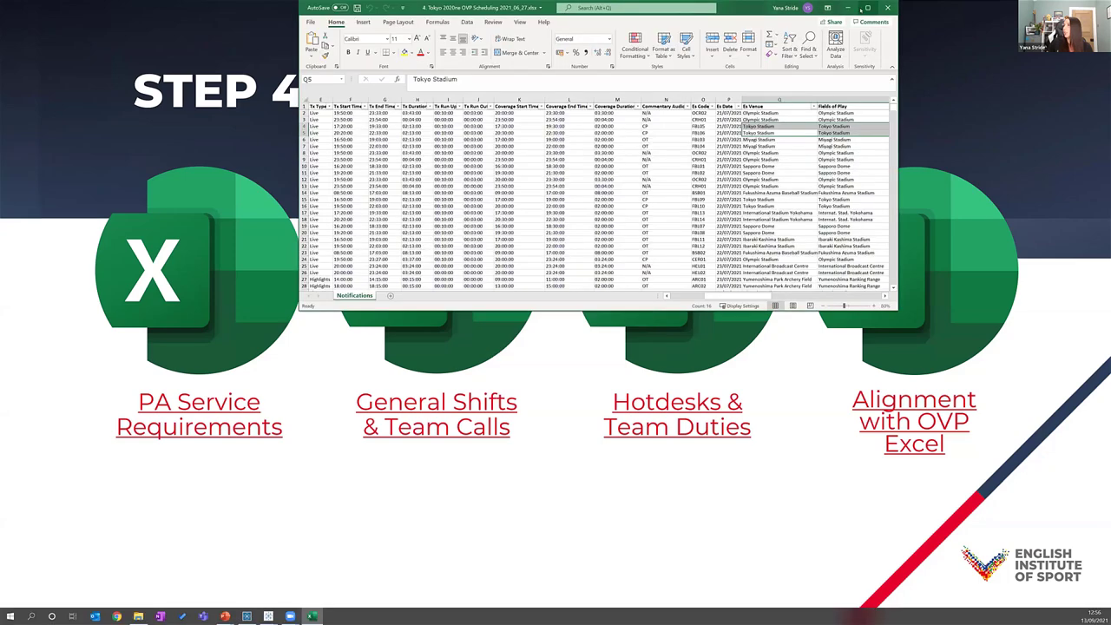
Maximize OVP Scheduling, review the CRH01 Promotional News Feed and Fukushima Azuma Stadium entries, then return to slides
left_click(867, 8)
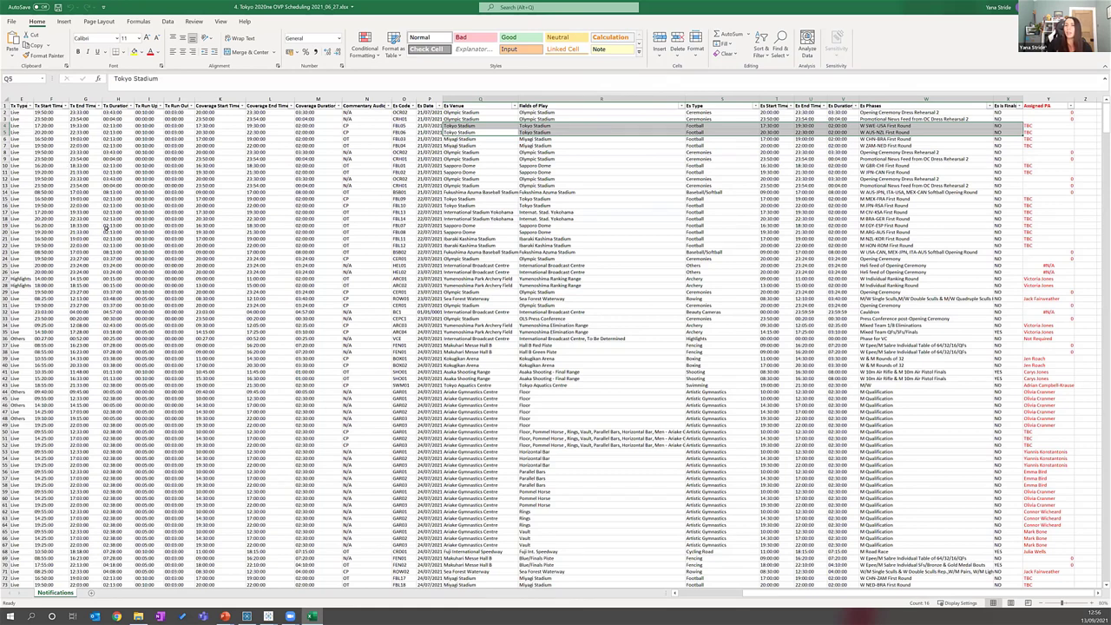
scroll(119, 187, "left", 3)
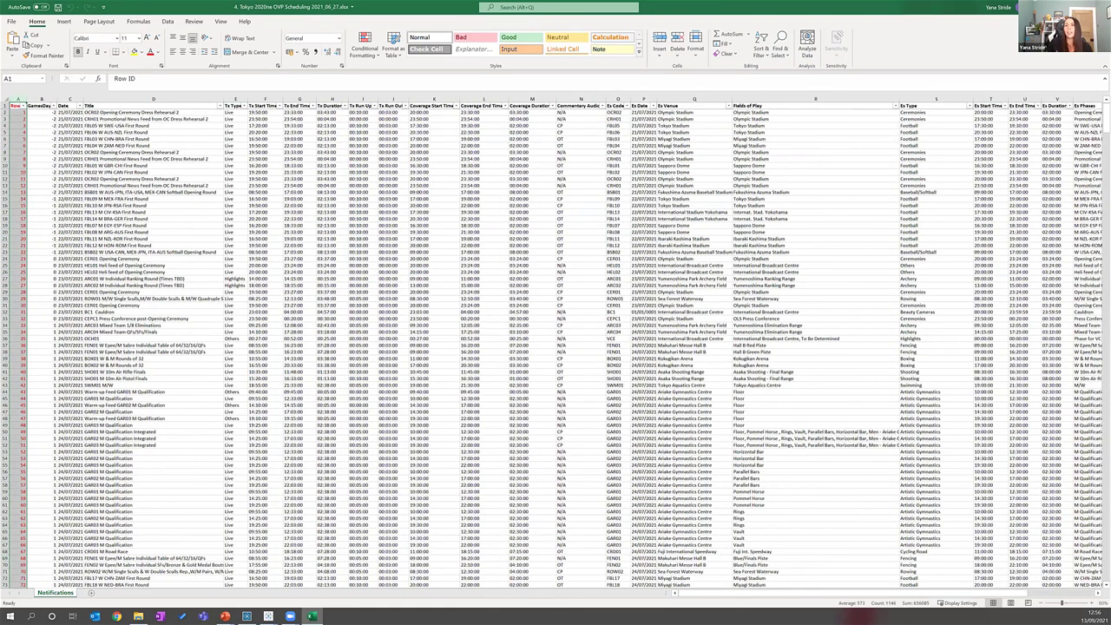
left_click(131, 252)
left_click_drag(119, 186, 954, 185)
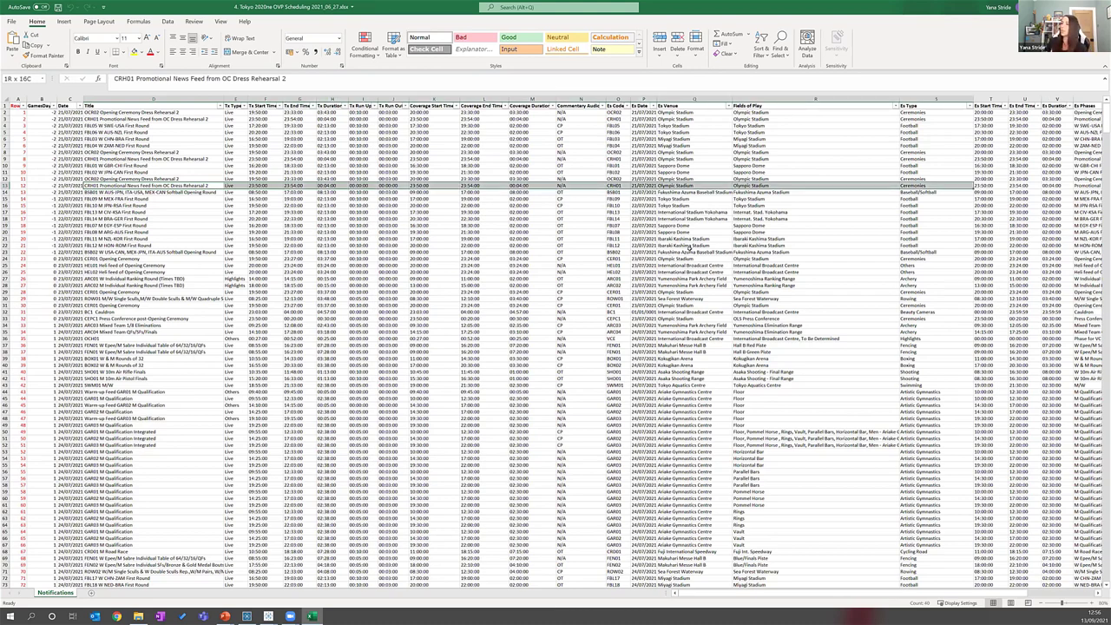
left_click_drag(688, 247, 688, 247)
left_click(686, 250)
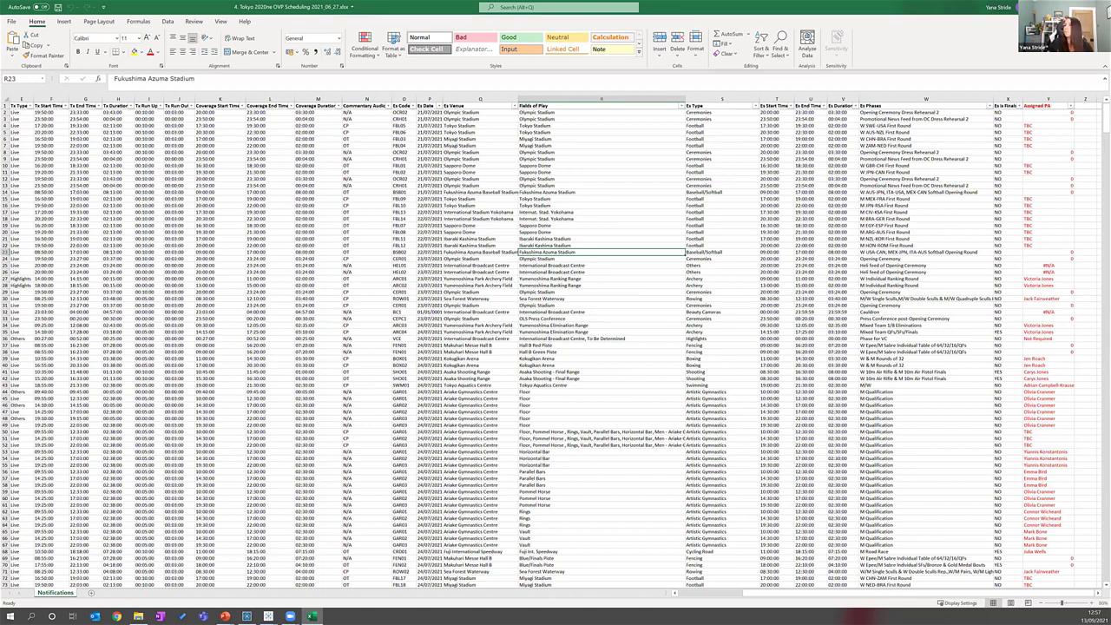
key("alt+Tab")
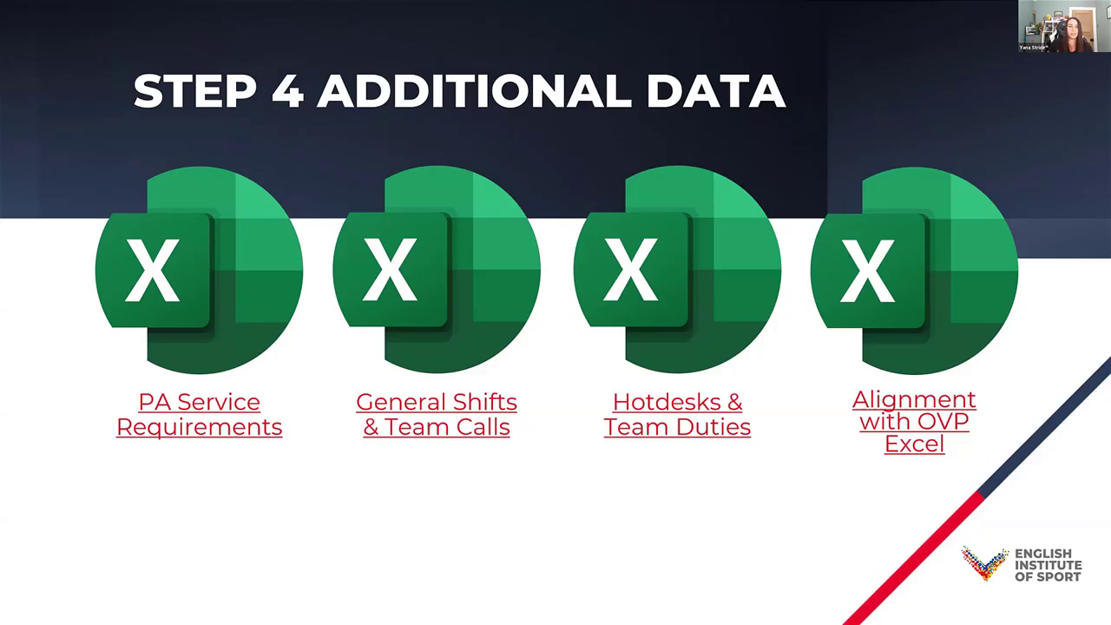
Advance the slideshow from Step 4 Additional Data to Step 5 Tableau Prep
key("Right")
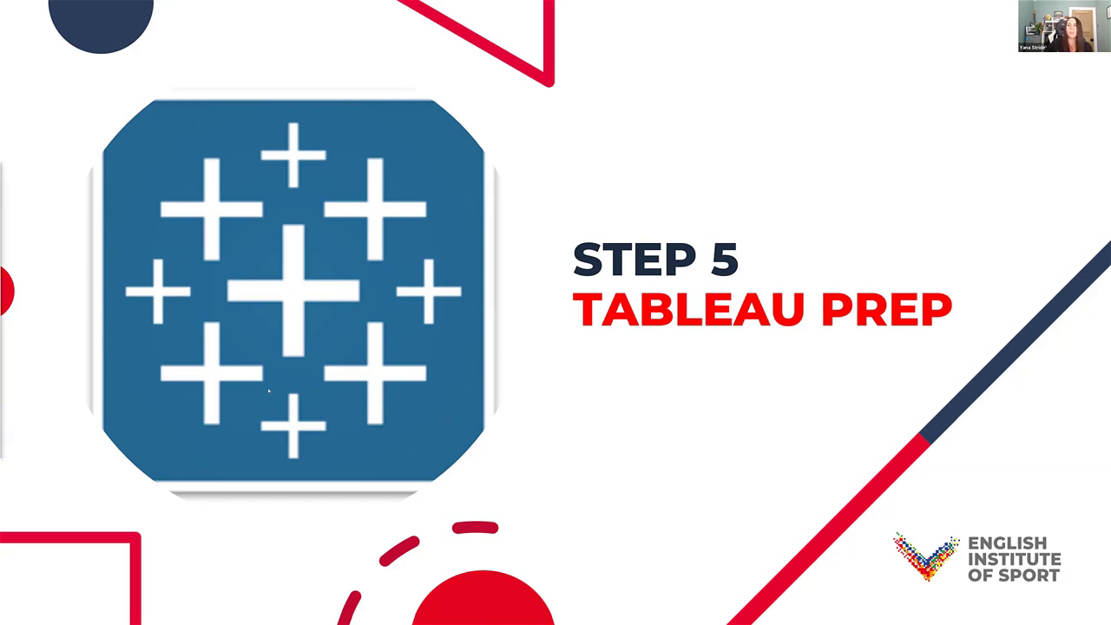
Show the Tableau Prep Builder flow, then return and advance to the Step 6 Iteration slide
key("alt+Tab")
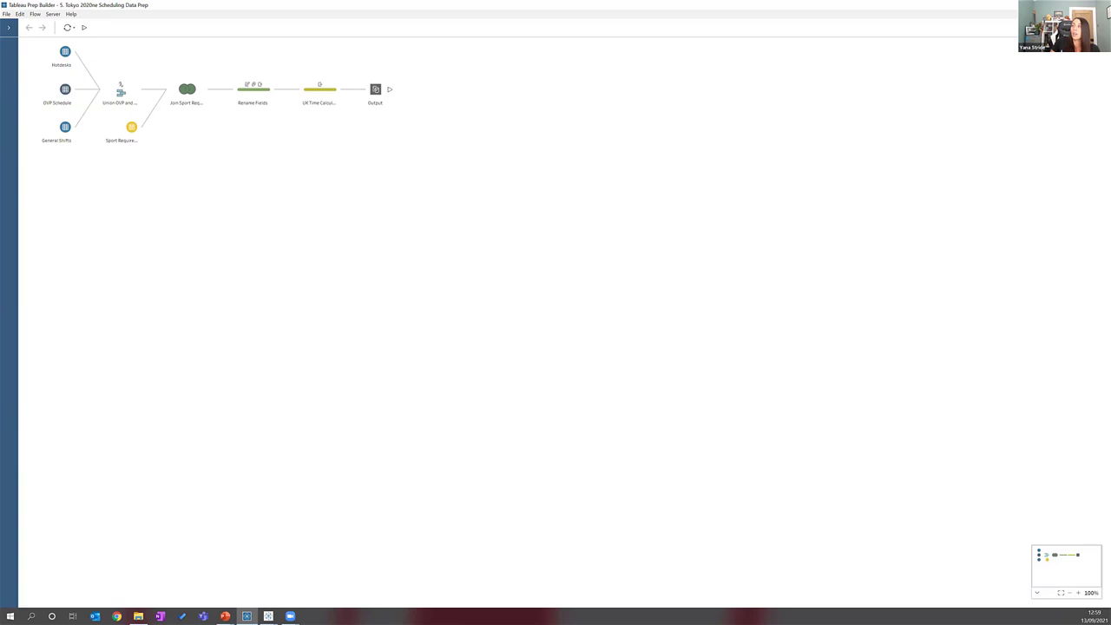
key("alt+Tab")
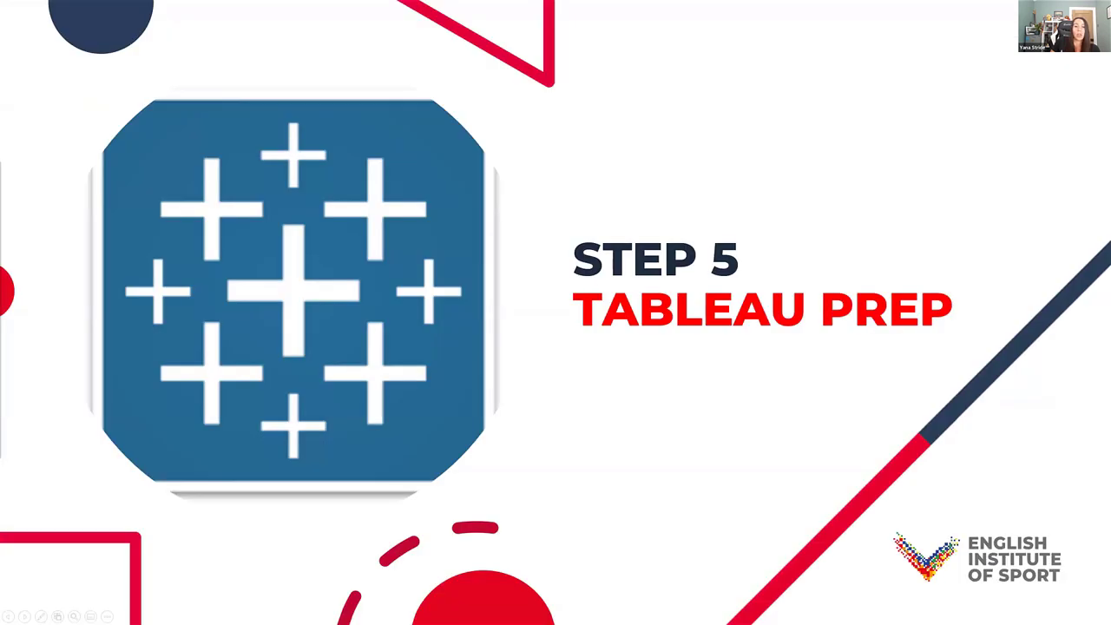
key("Right")
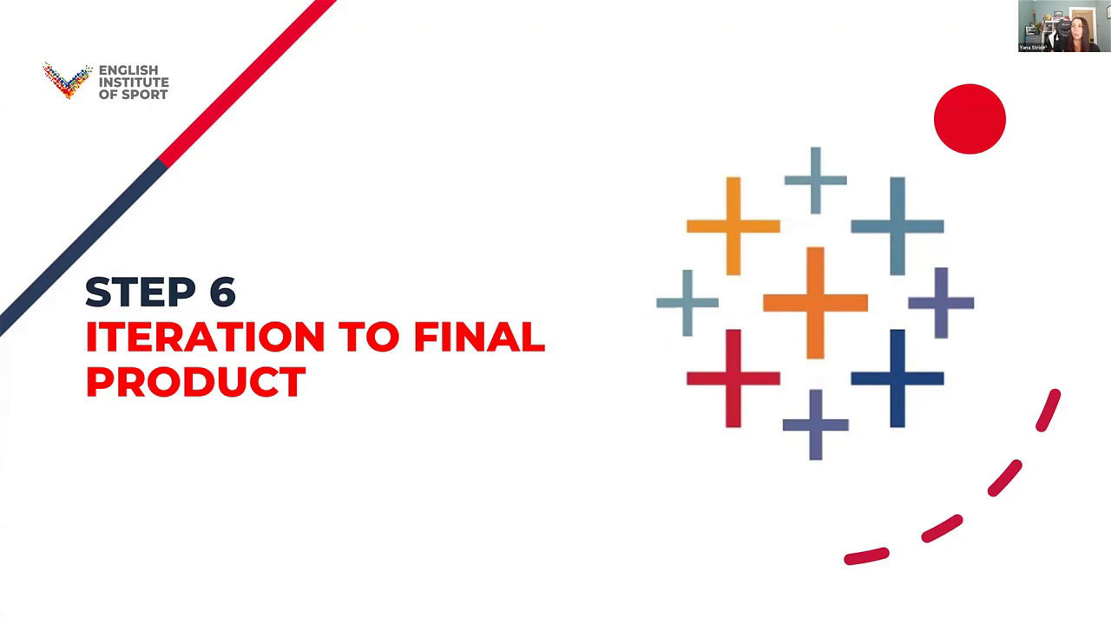
Switch from the Step 6 slide to the Tableau Sport Schedule Overview dashboard
key("alt+Tab")
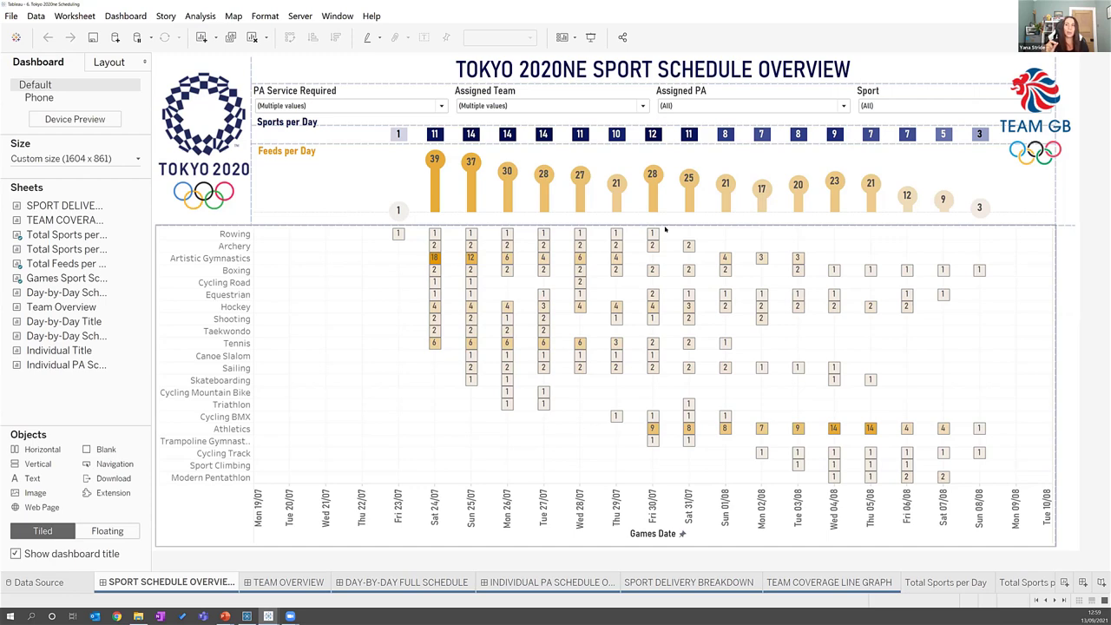
left_click(301, 105)
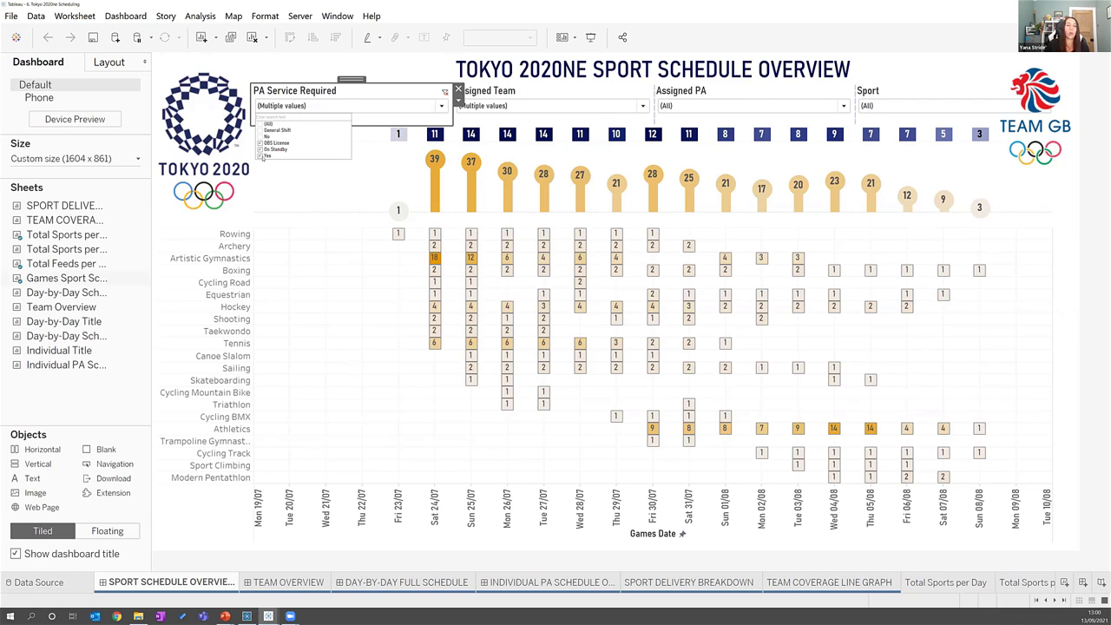
left_click(324, 262)
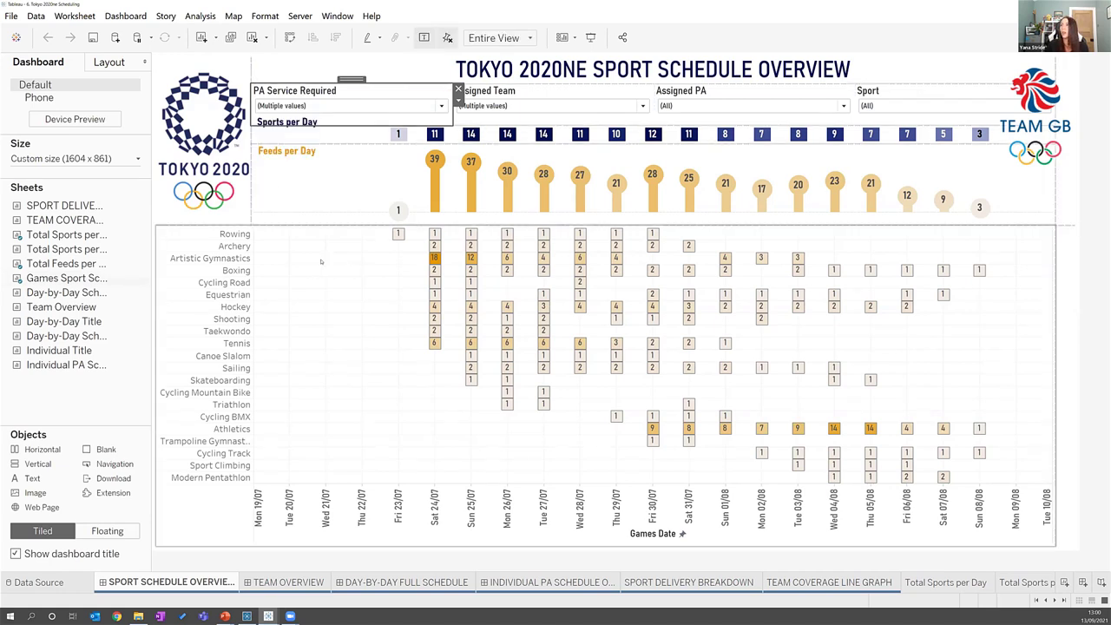
left_click(387, 216)
left_click(396, 253)
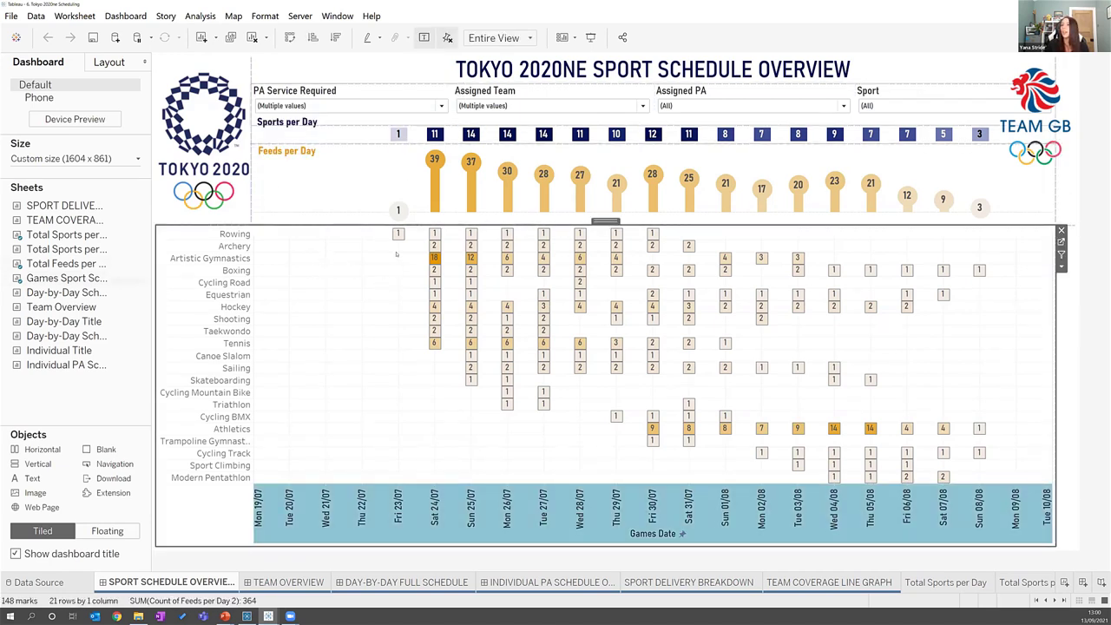
left_click(394, 195)
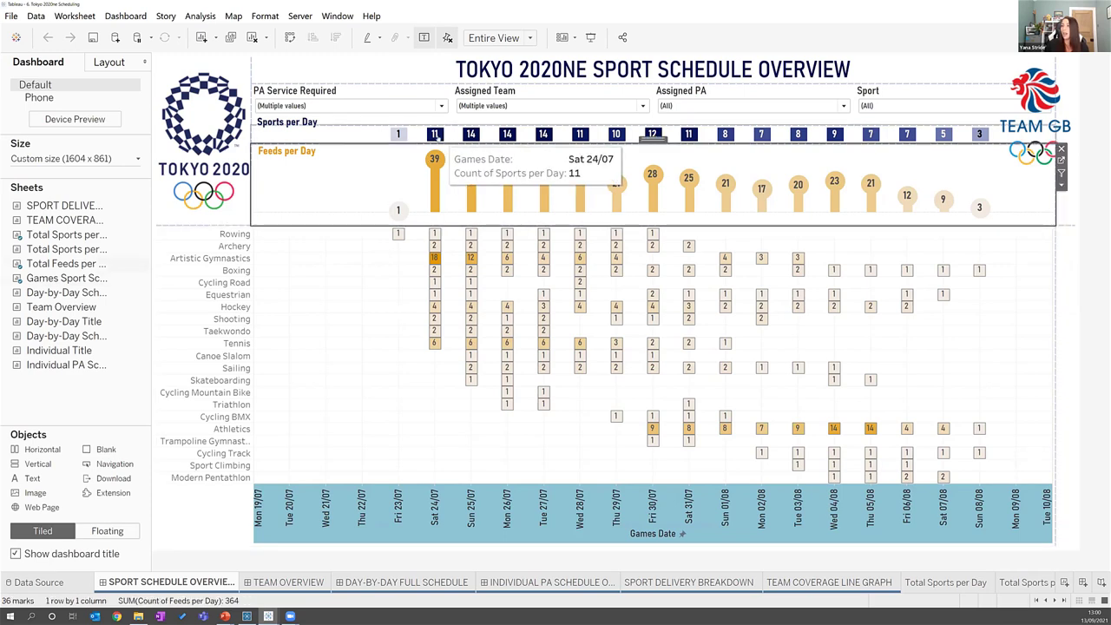
mouse_move(475, 186)
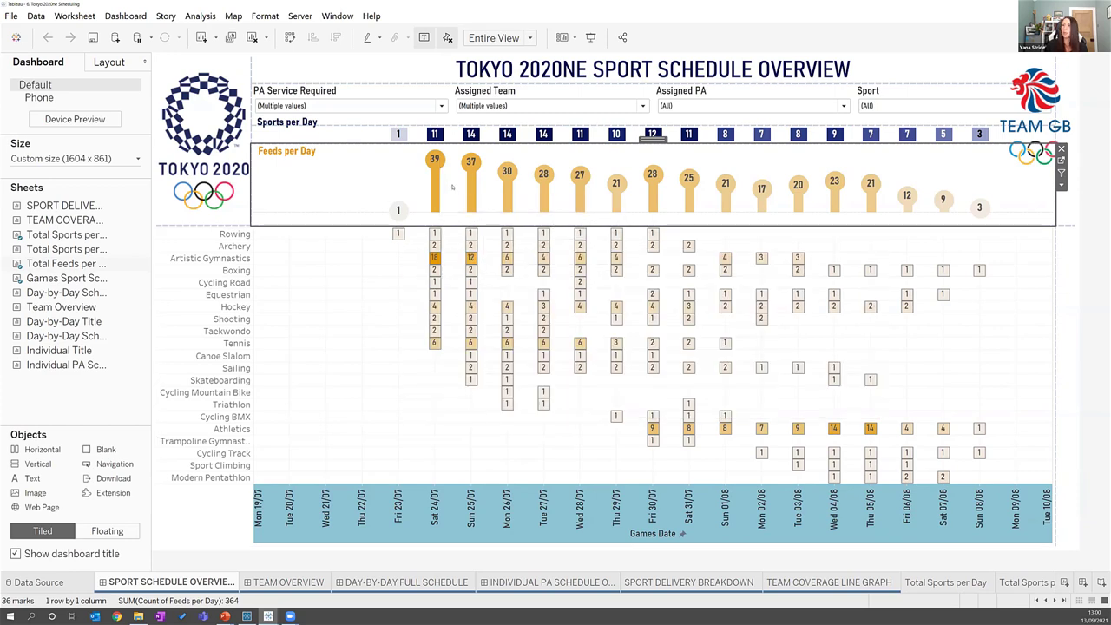
mouse_move(437, 164)
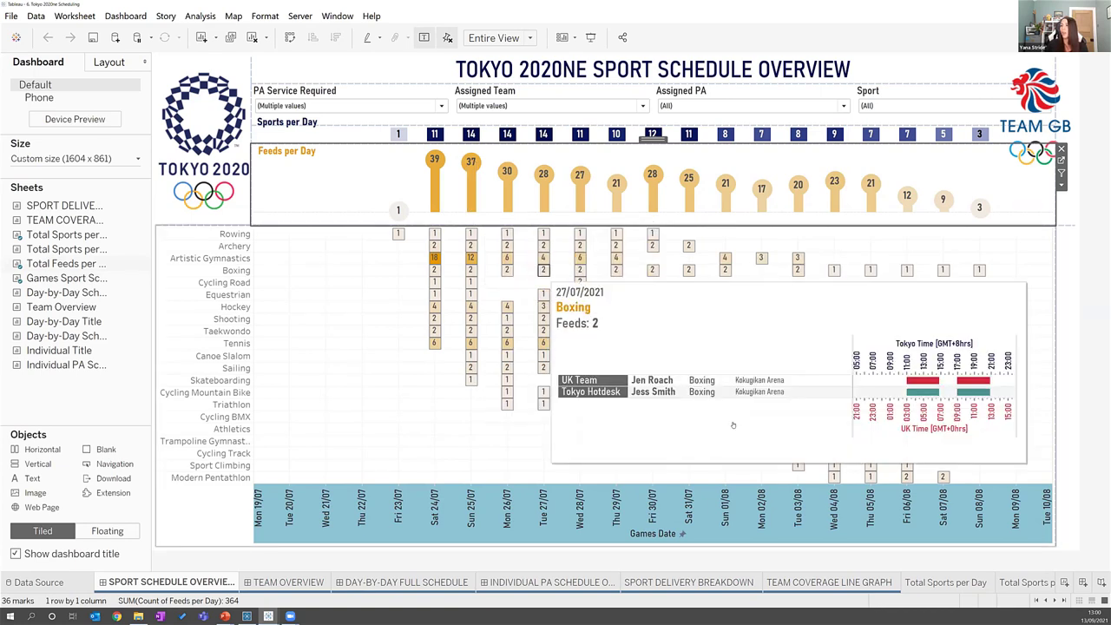
mouse_move(727, 419)
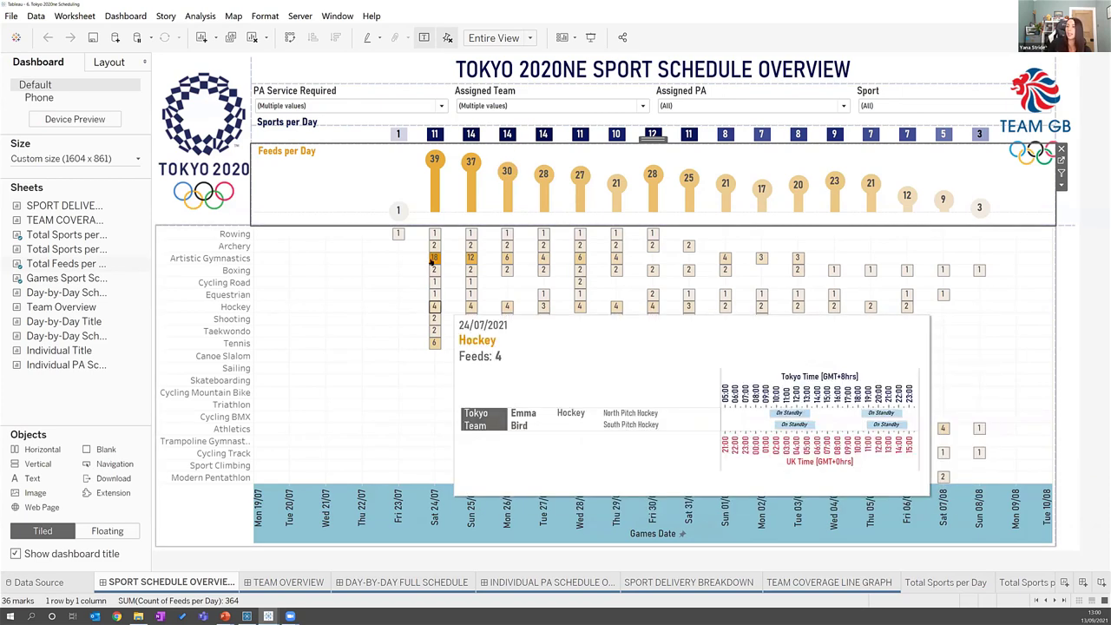
mouse_move(431, 261)
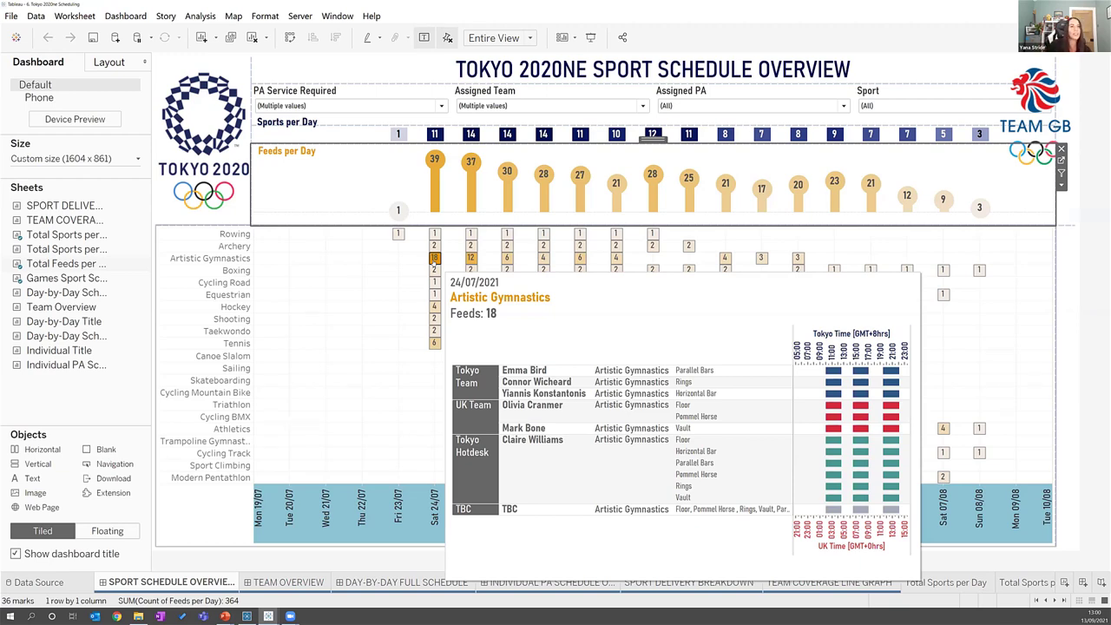
left_click(330, 412)
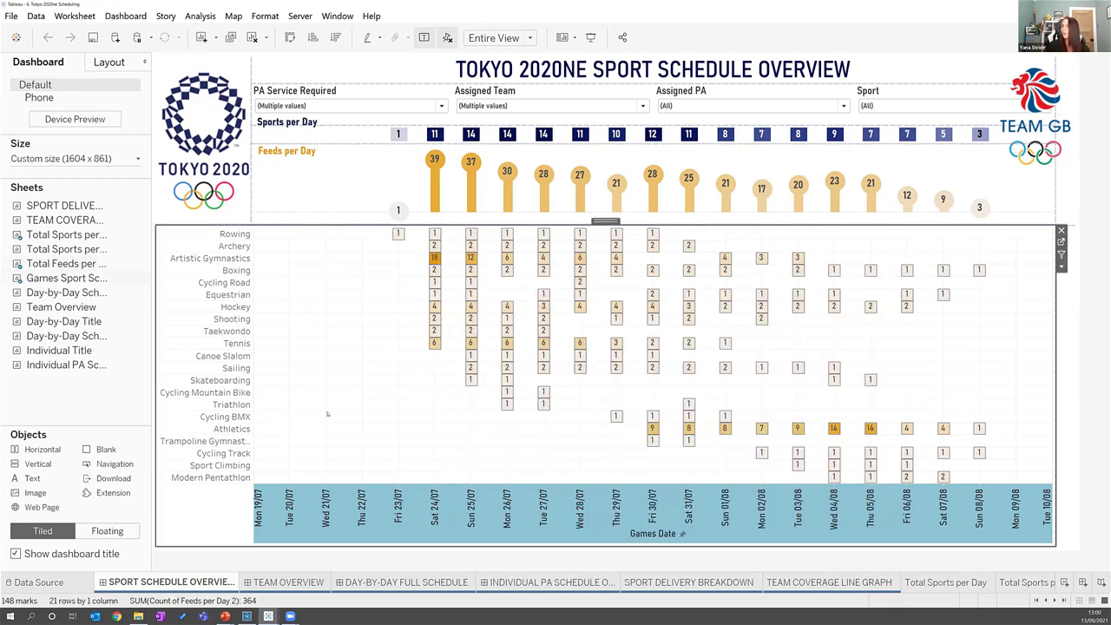
left_click(1067, 317)
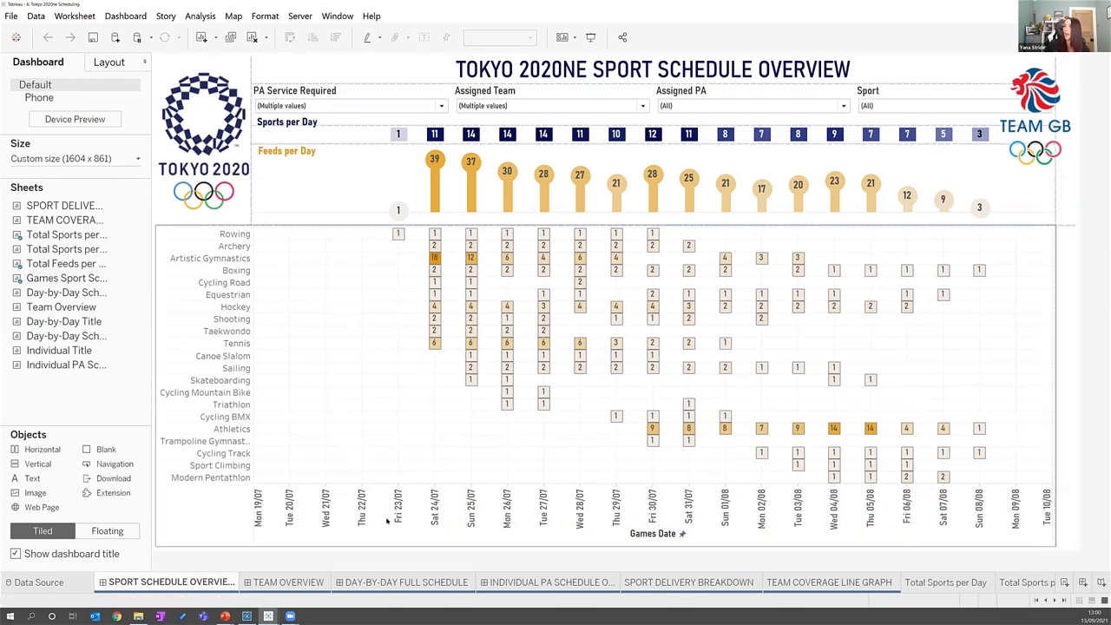
left_click(271, 573)
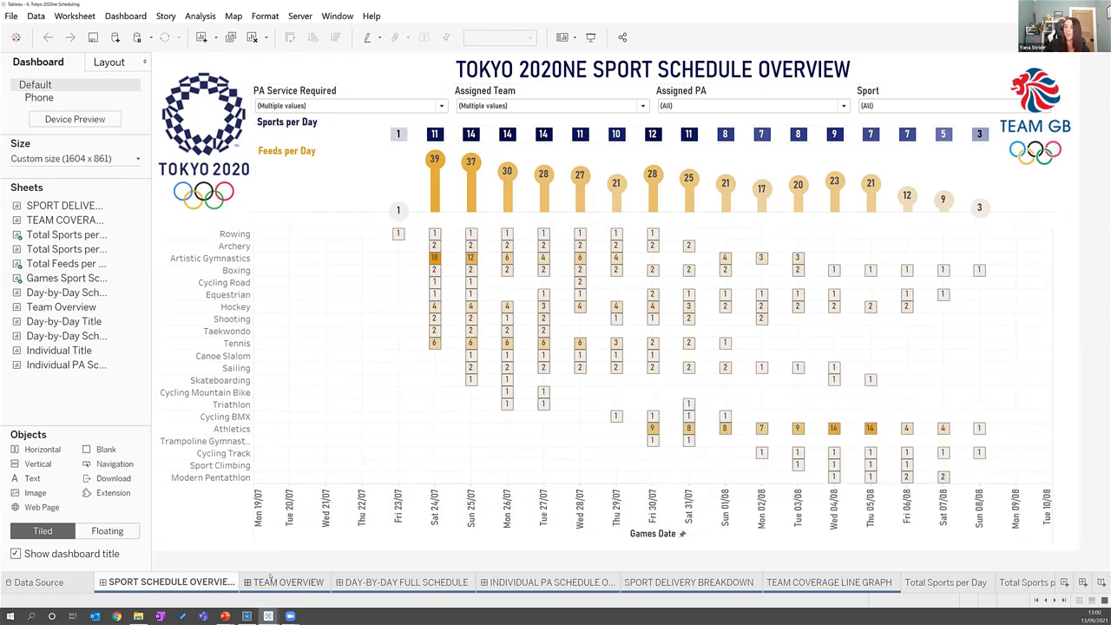
Open the Day-by-Day Full Schedule dashboard and uncheck TBC in the Assigned Team filter
left_click(371, 582)
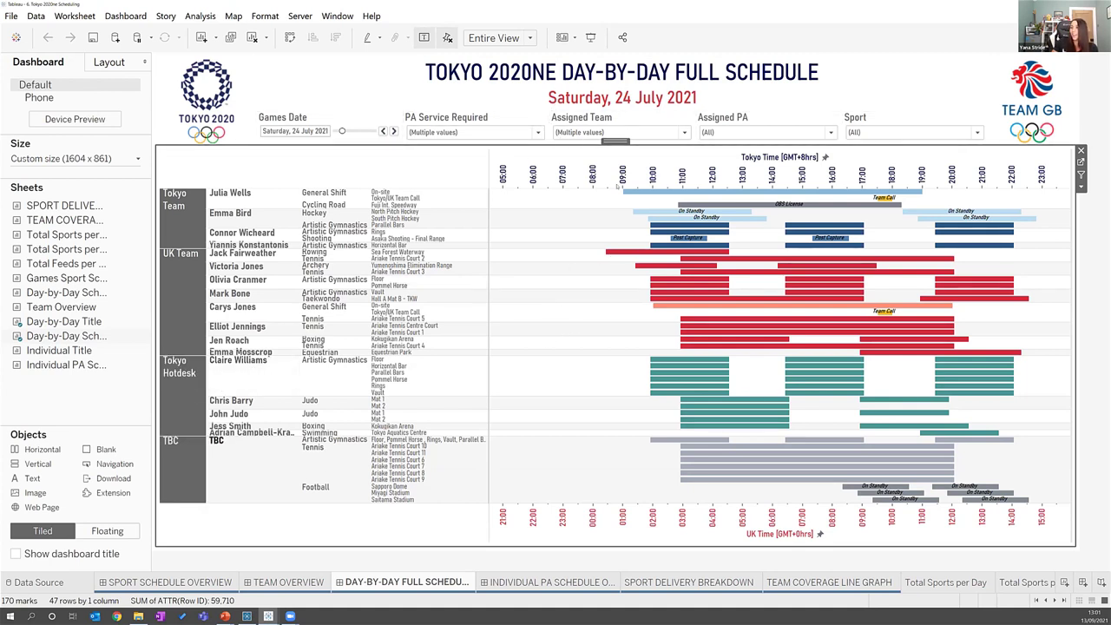
left_click(538, 132)
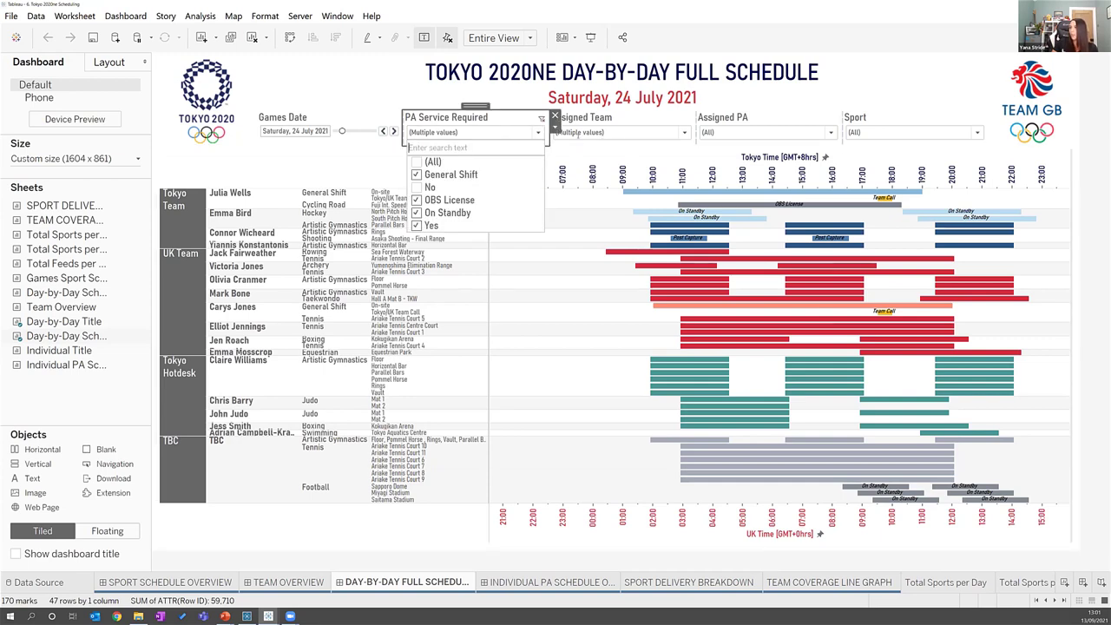
left_click(581, 133)
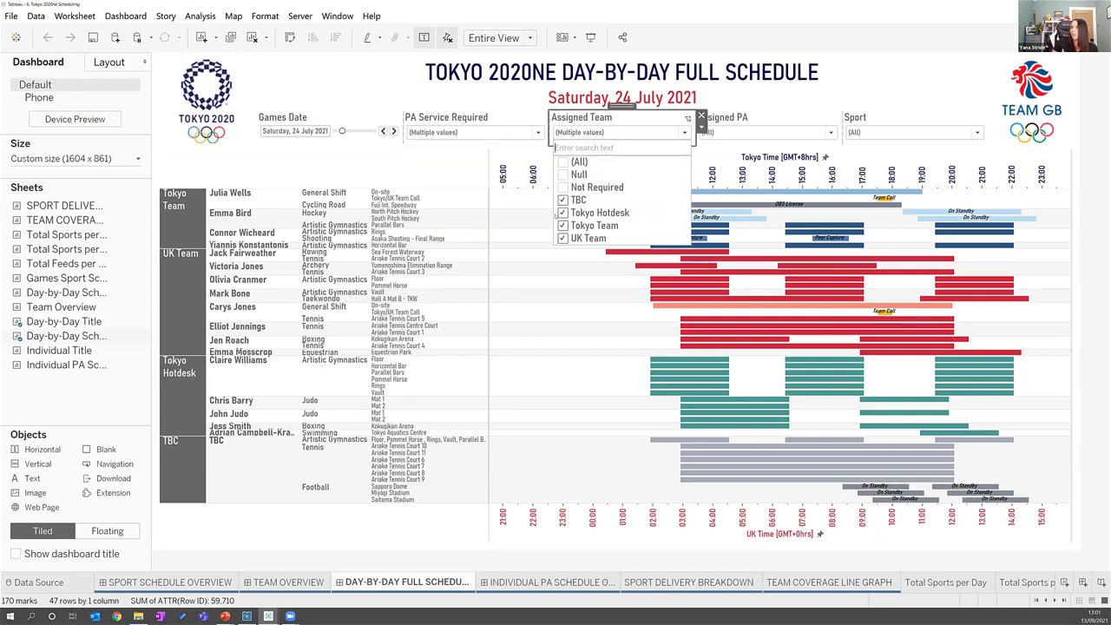
left_click(563, 200)
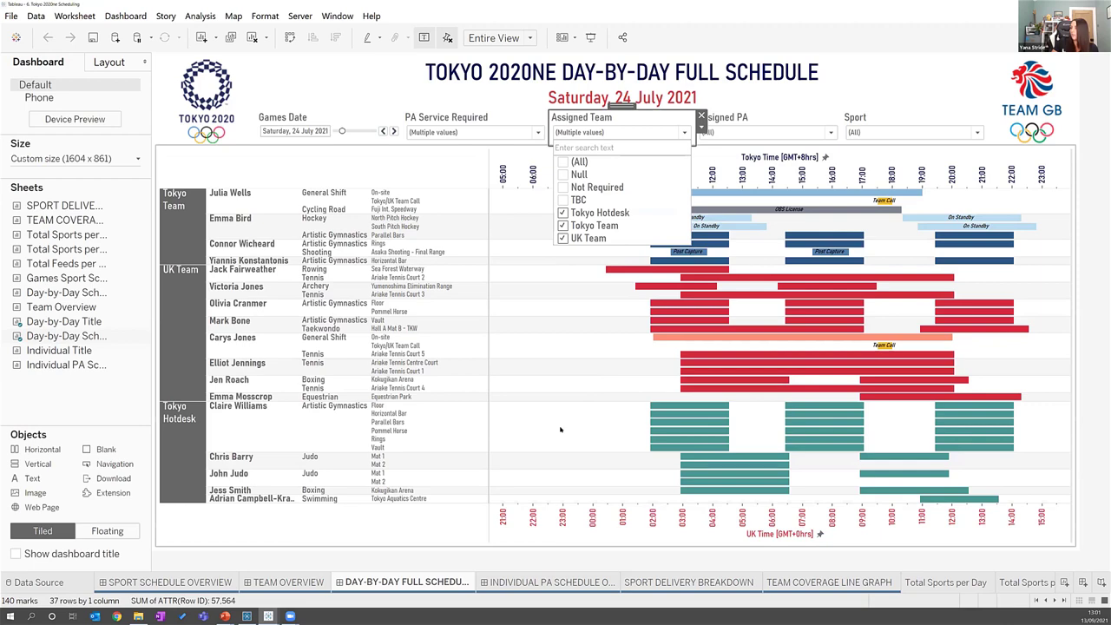
Close the Assigned Team list and advance the Games Date filter to the next day
left_click(560, 429)
mouse_move(671, 247)
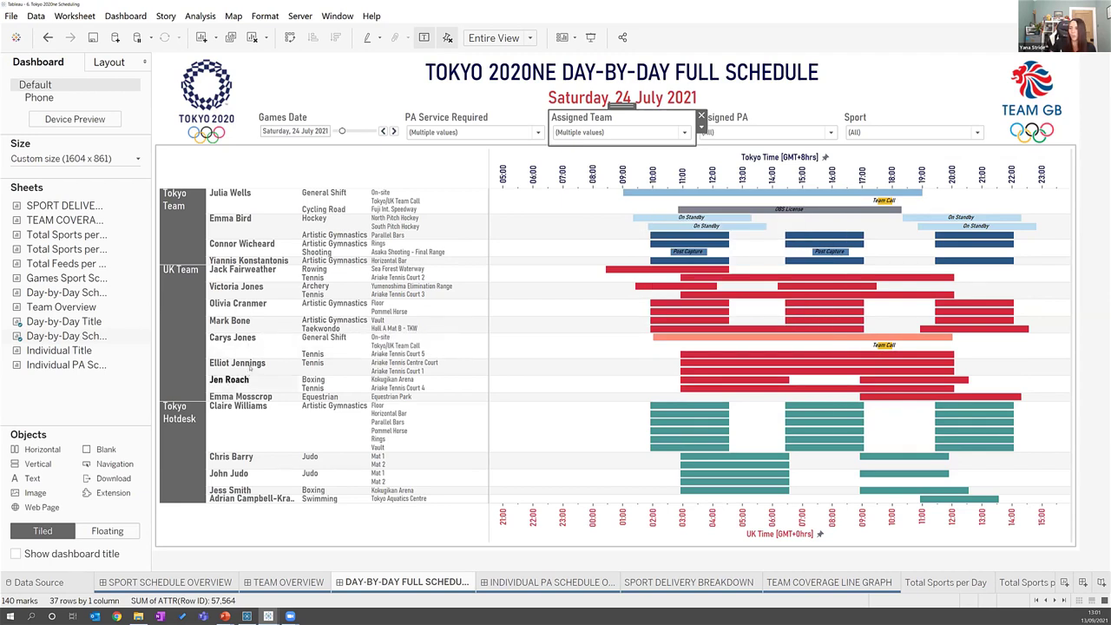
mouse_move(867, 344)
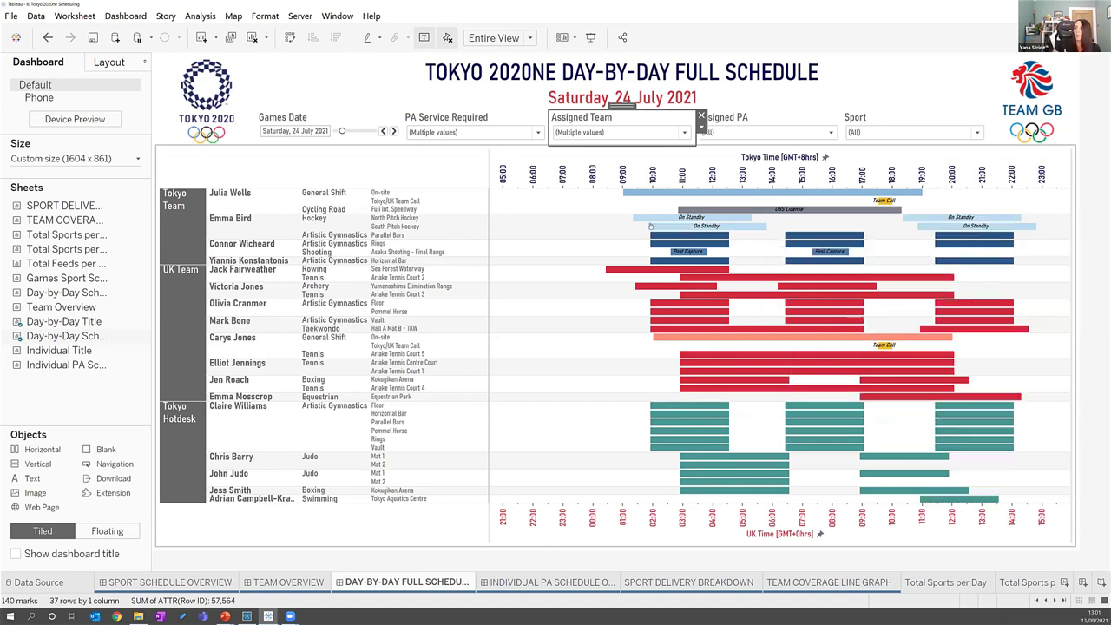
mouse_move(649, 227)
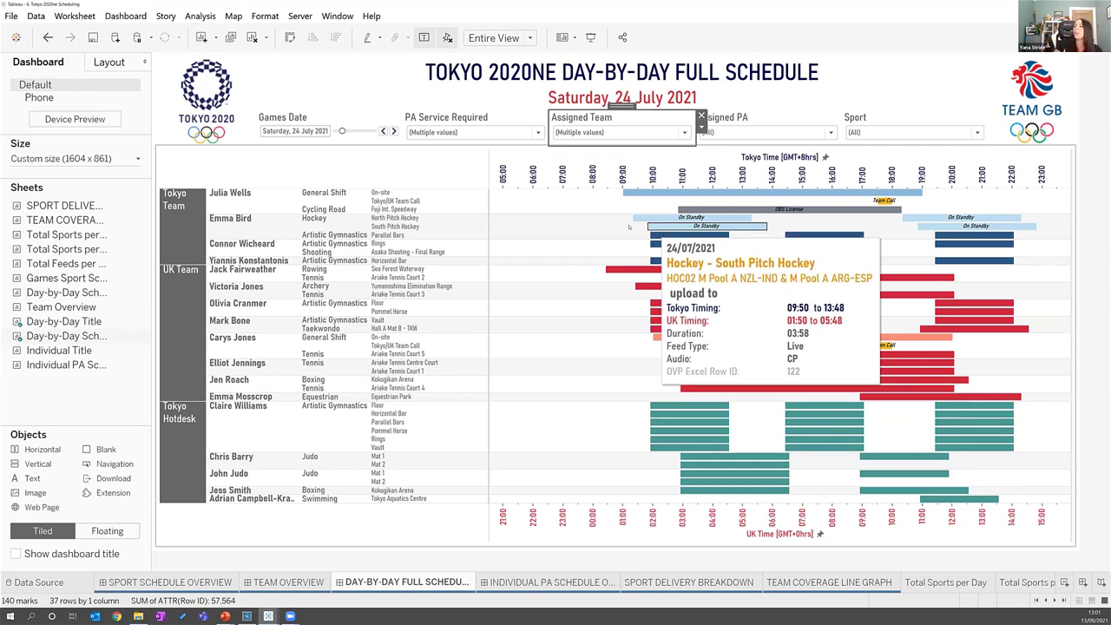
mouse_move(701, 217)
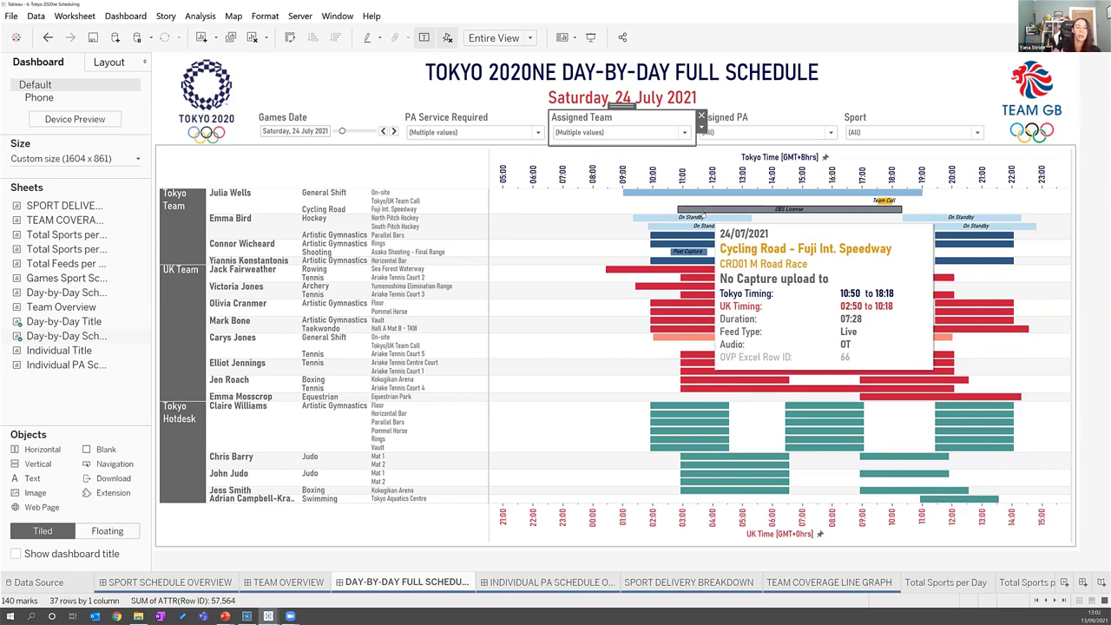
mouse_move(798, 241)
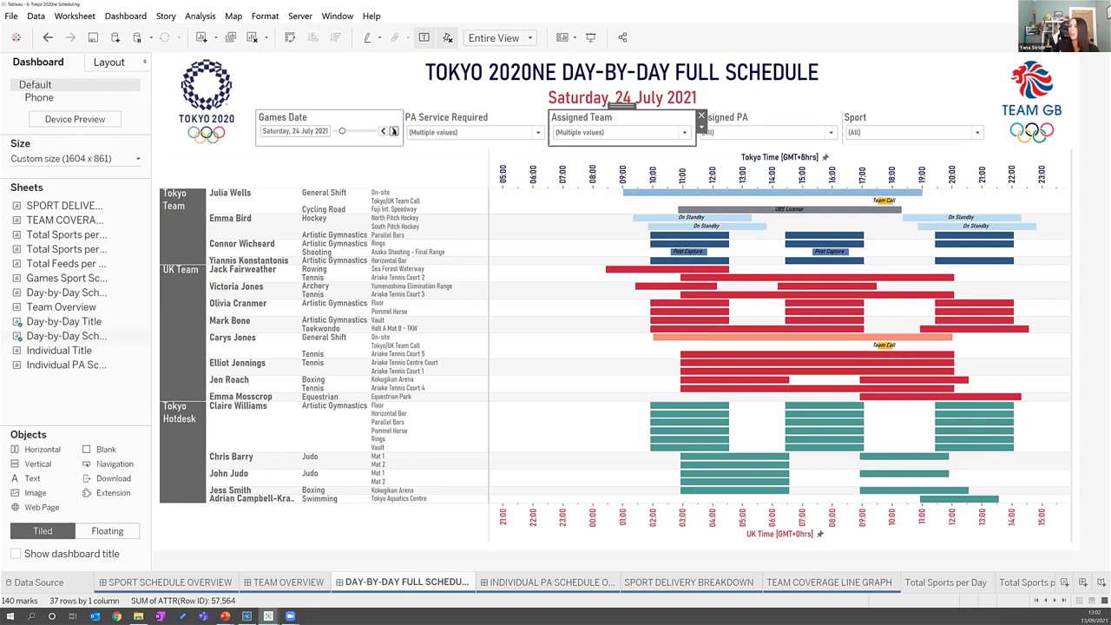
left_click(393, 131)
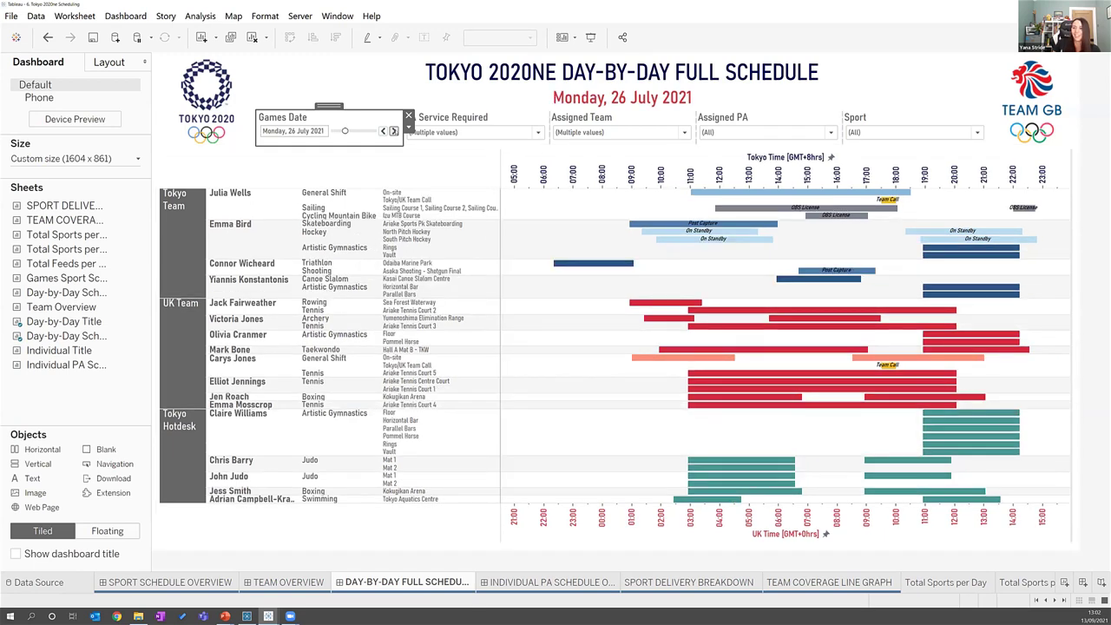
Step the Games Date forward to Saturday 31 July, then back one day to Friday 30 July
left_click(393, 130)
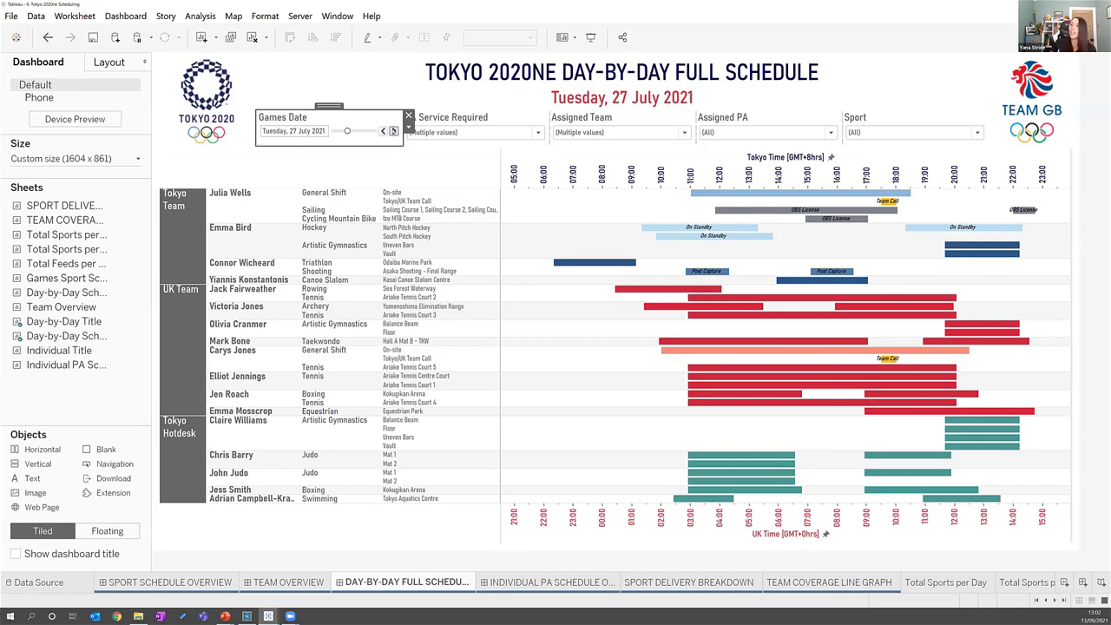
left_click(393, 131)
left_click(393, 130)
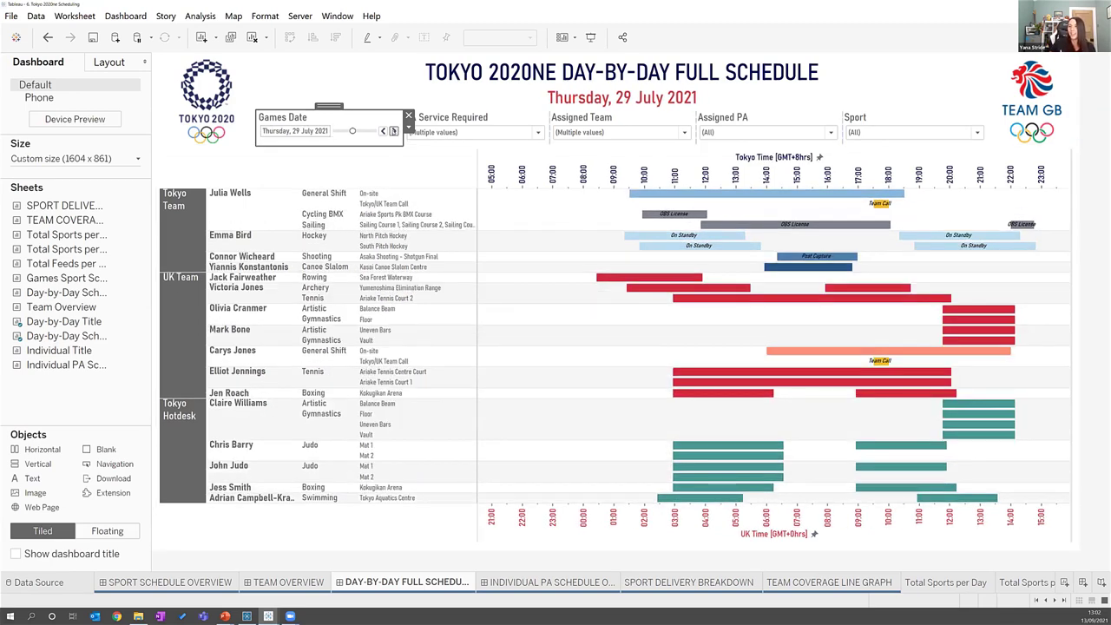
left_click(393, 130)
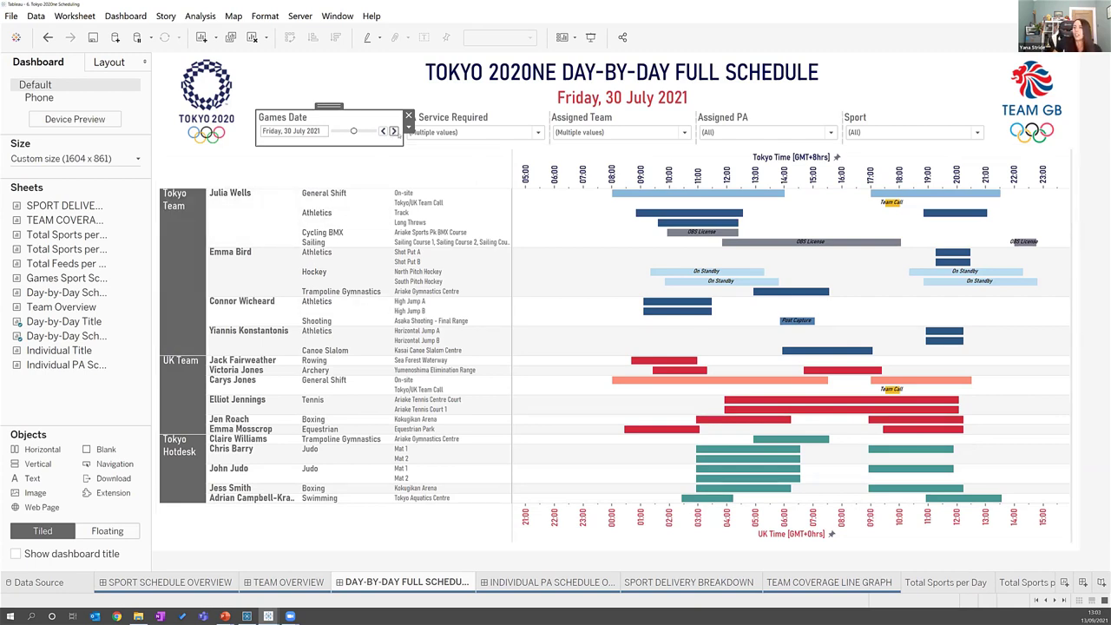
left_click(393, 130)
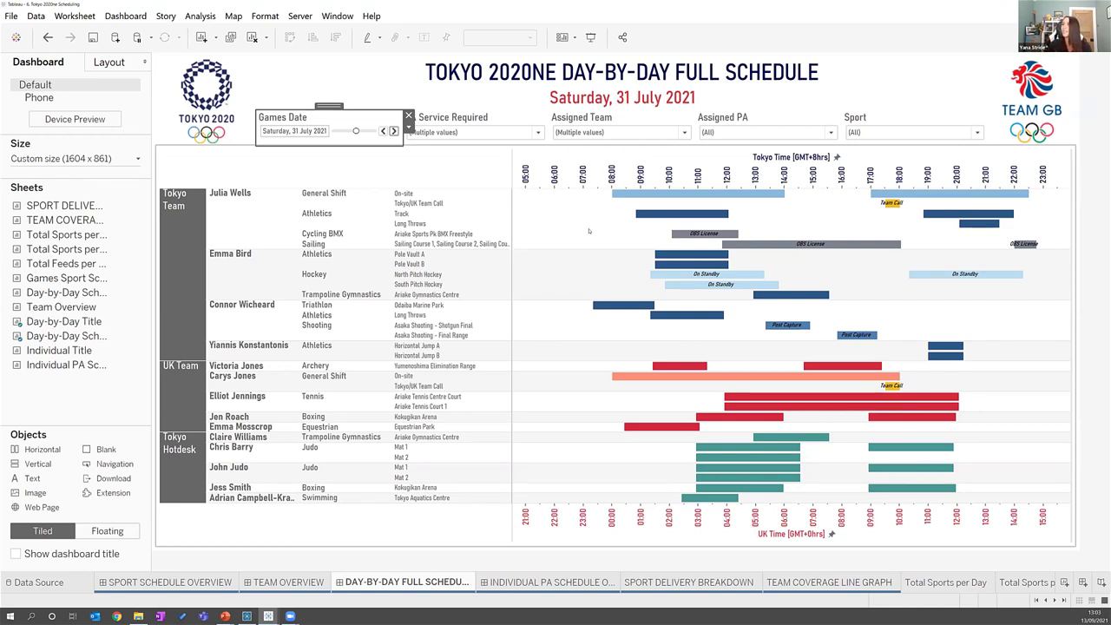
left_click(383, 131)
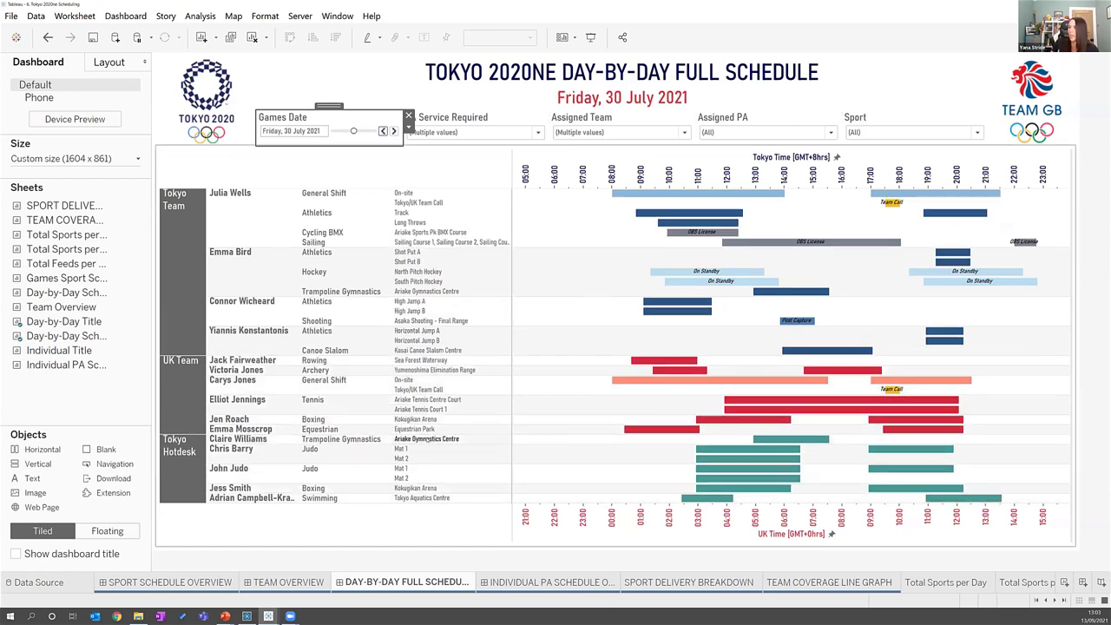
left_click(578, 132)
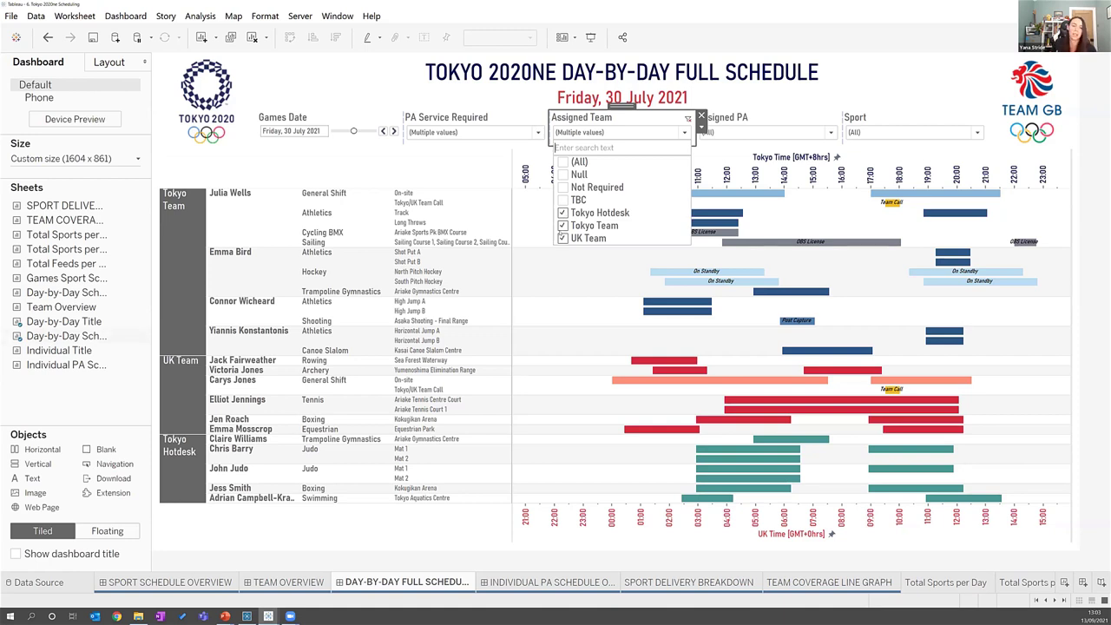
Close the Assigned Team list and switch to the Team Overview dashboard with Ctrl+Page Up
left_click(576, 321)
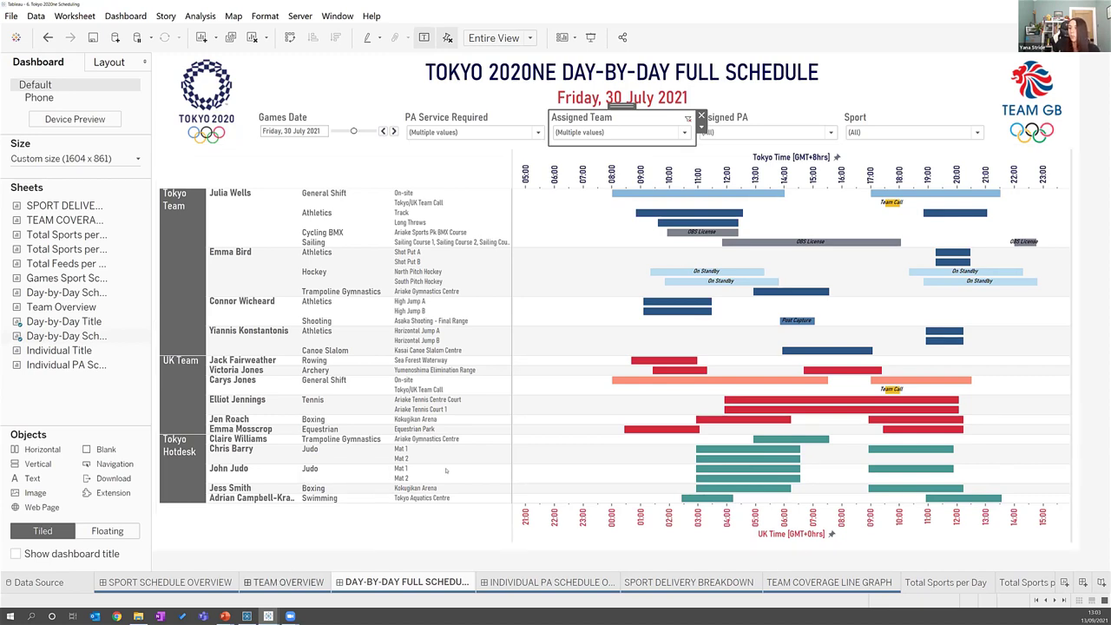
key("ctrl+Page_Up")
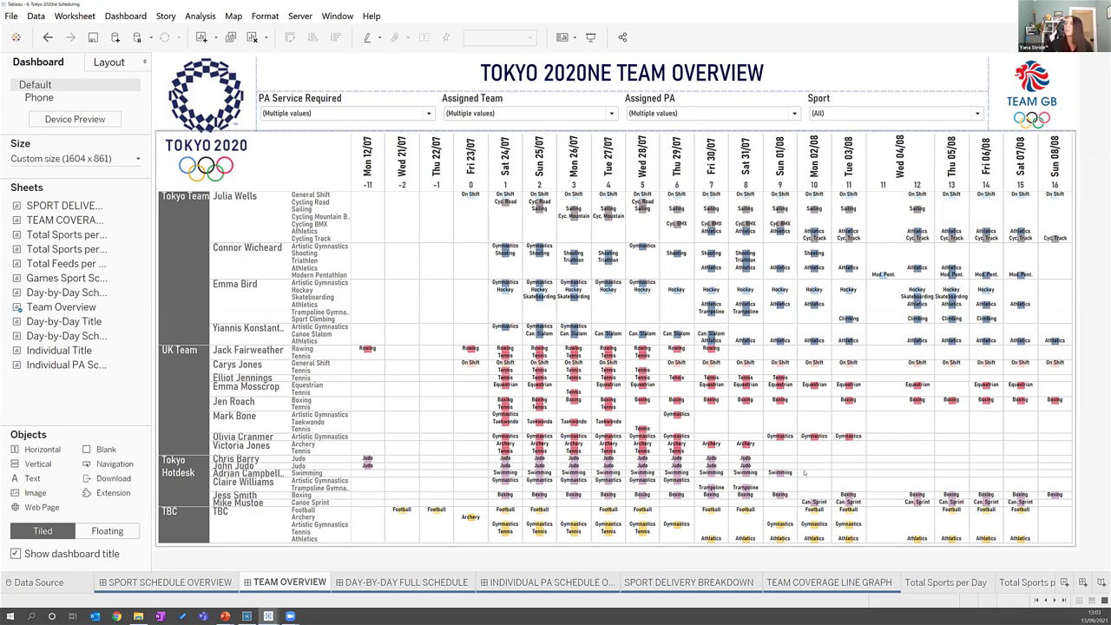
Uncheck TBC, Tokyo Hotdesk and Tokyo Team in Assigned Team, then go to Individual PA Schedule Overview
mouse_move(786, 466)
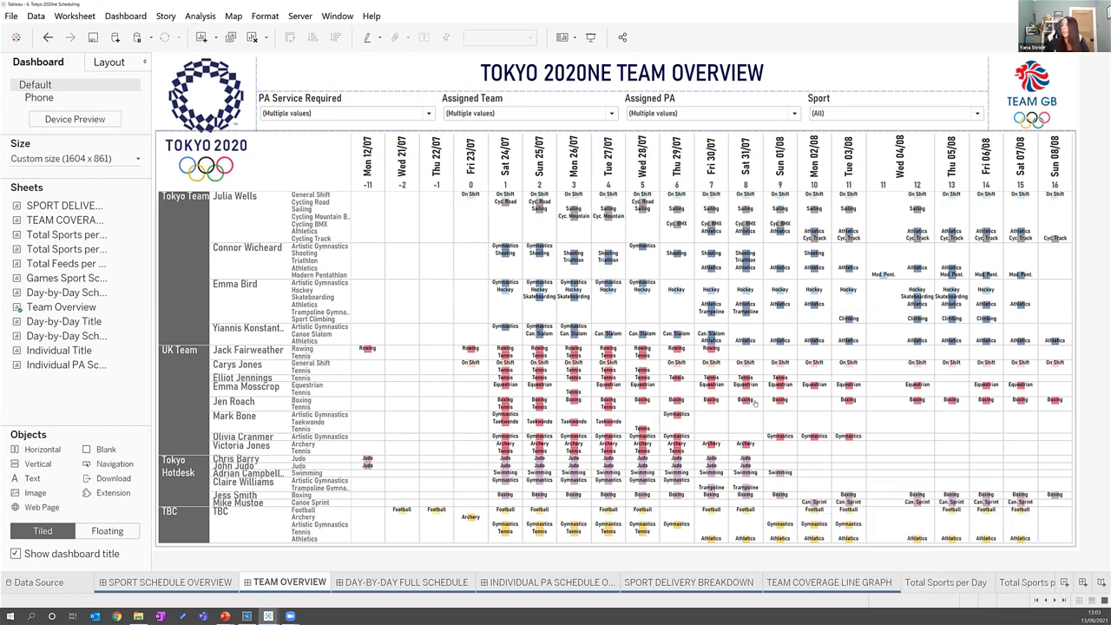
mouse_move(612, 433)
left_click(611, 112)
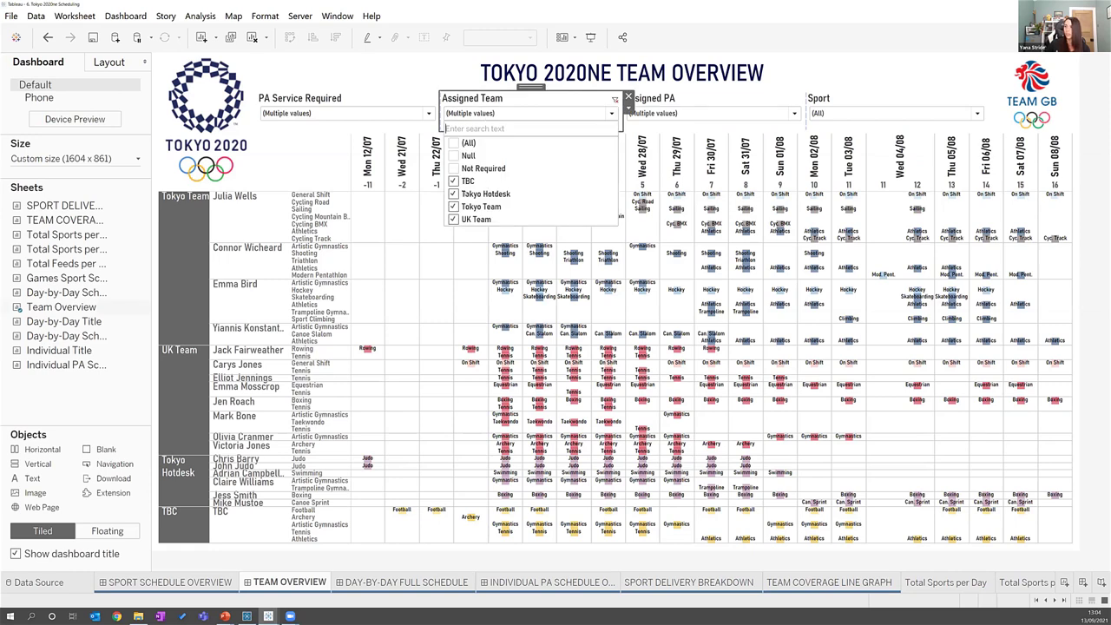
left_click(452, 180)
left_click(453, 194)
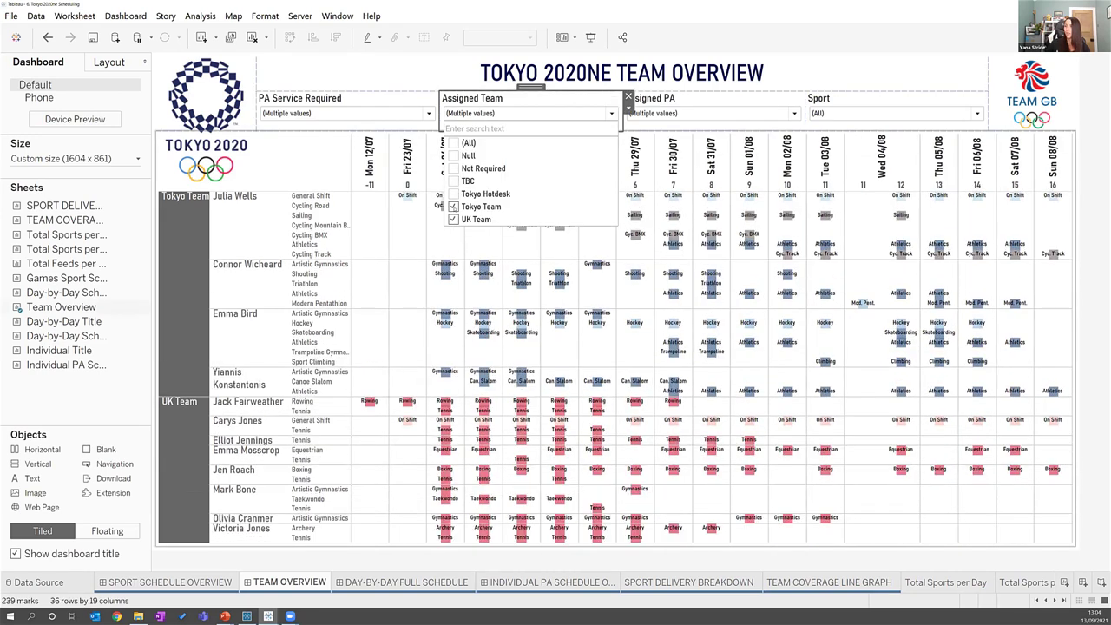
left_click(452, 206)
left_click(842, 468)
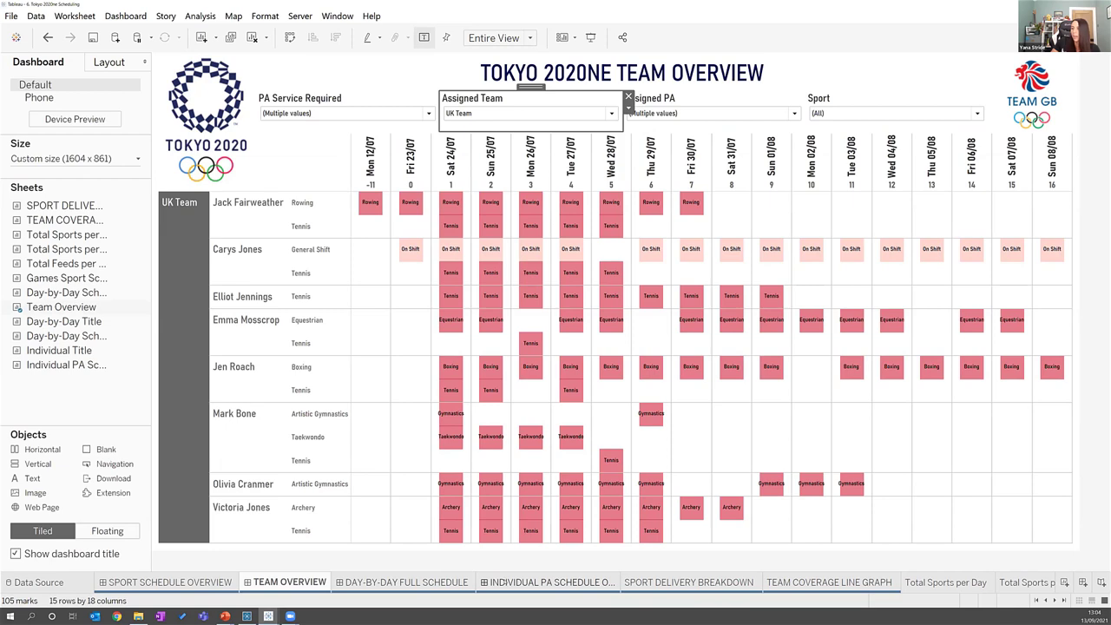
left_click(504, 582)
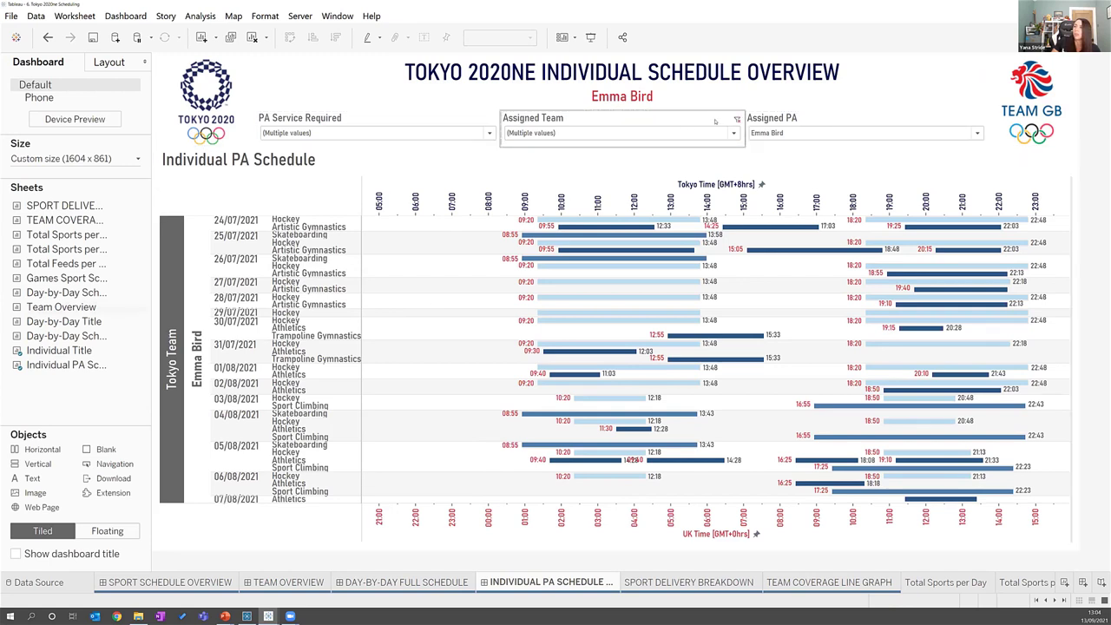
Switch the Assigned PA to another PA, then to a UK Team PA
left_click(779, 135)
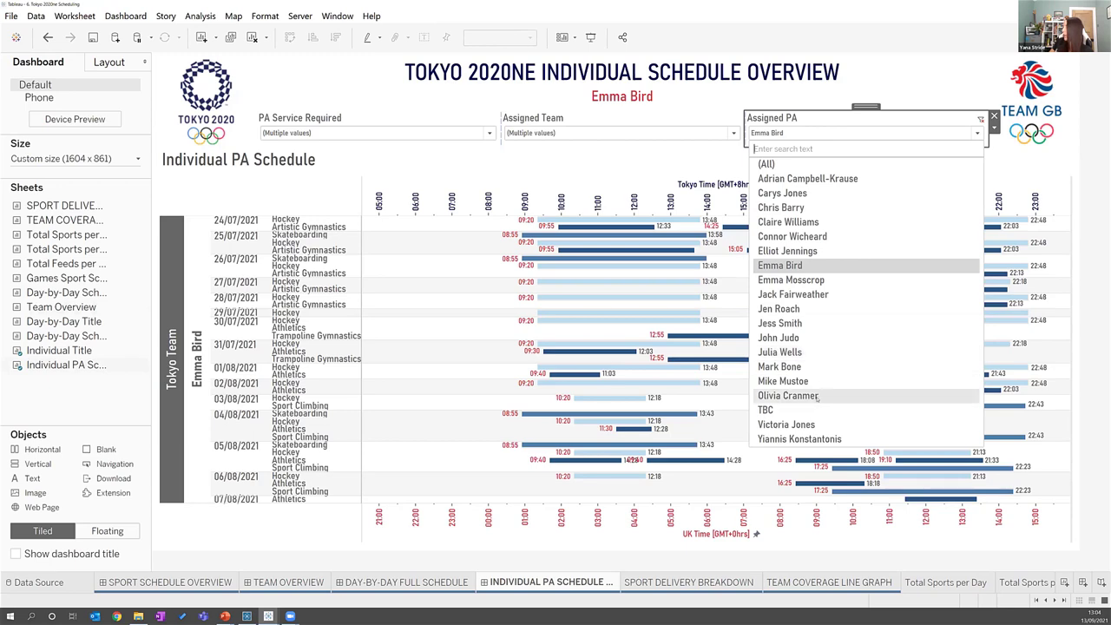
left_click(810, 438)
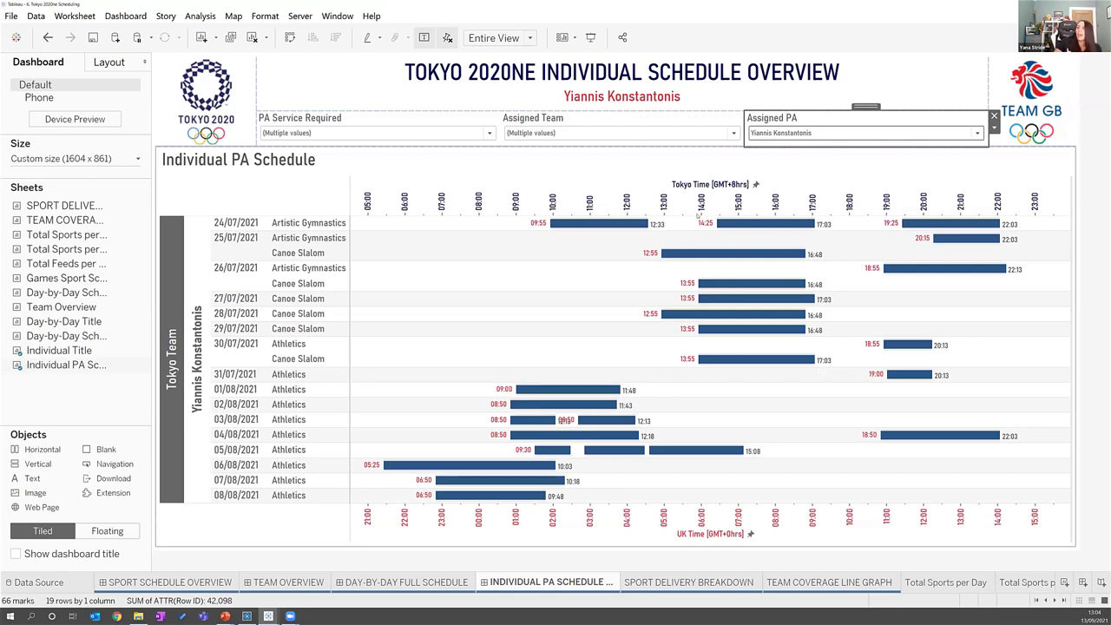
mouse_move(807, 359)
left_click(797, 132)
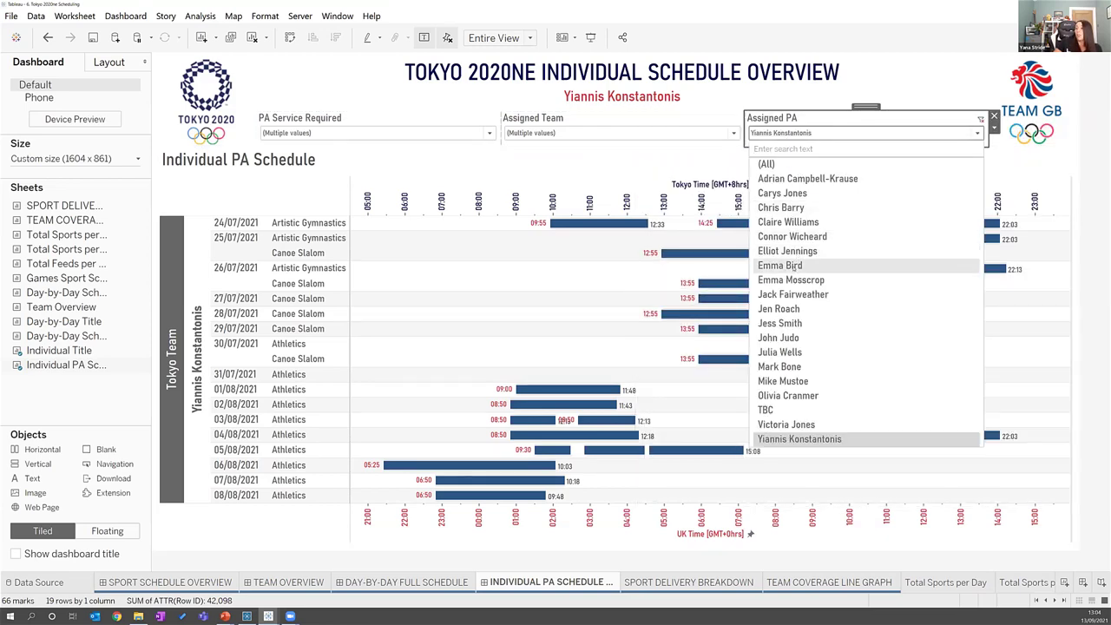
key("Return")
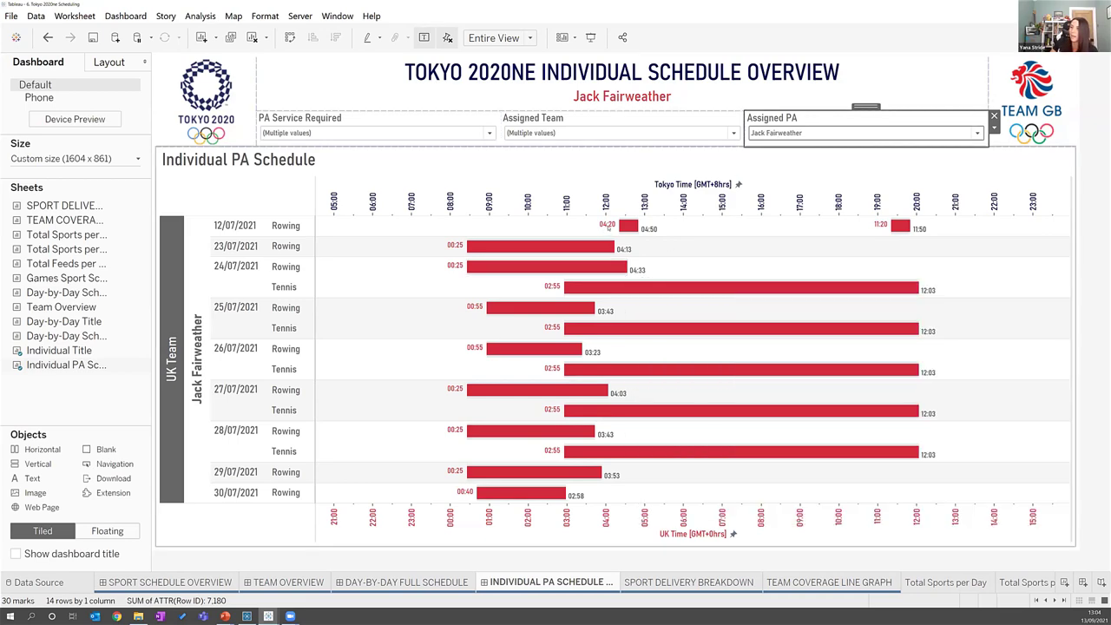
Return to the previous PA's schedule, then view the Sport Delivery Breakdown sheet
mouse_move(607, 226)
left_click(775, 133)
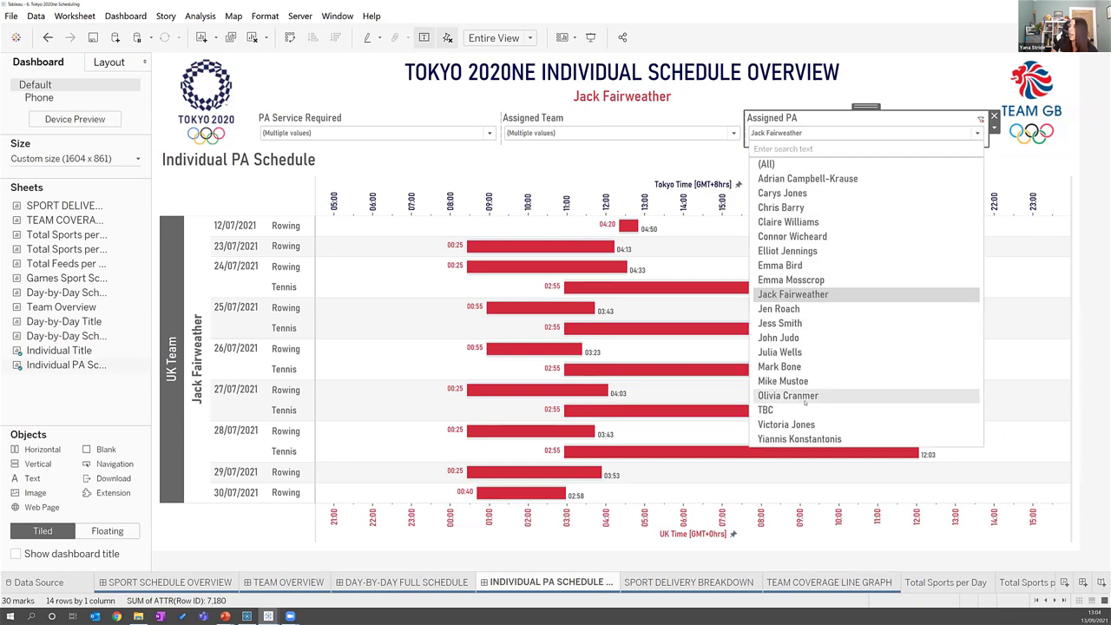
left_click(777, 439)
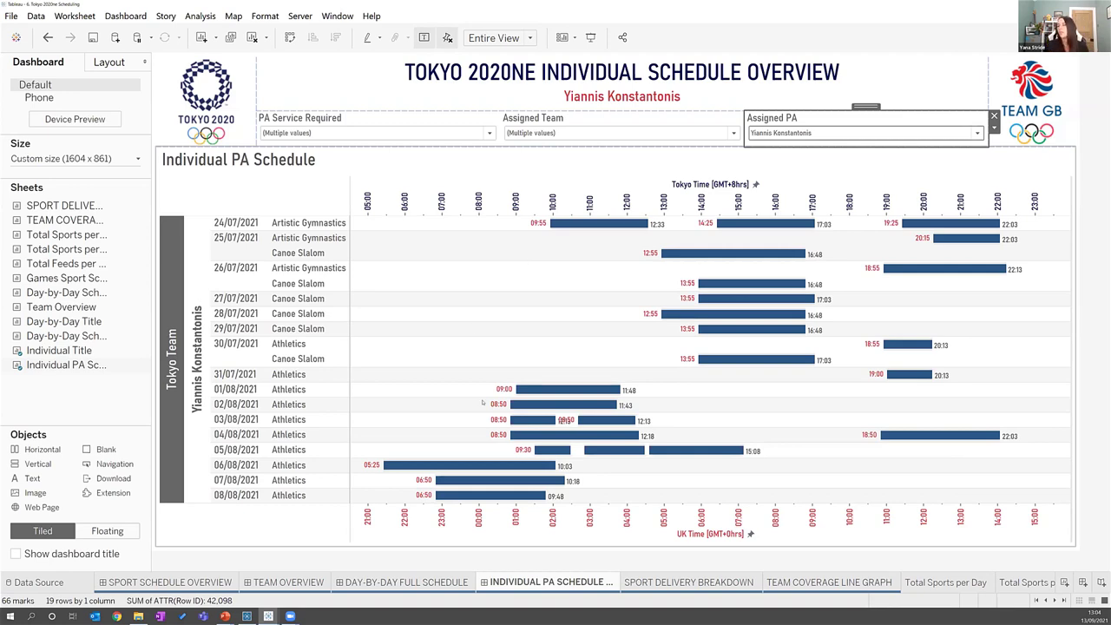
left_click(636, 587)
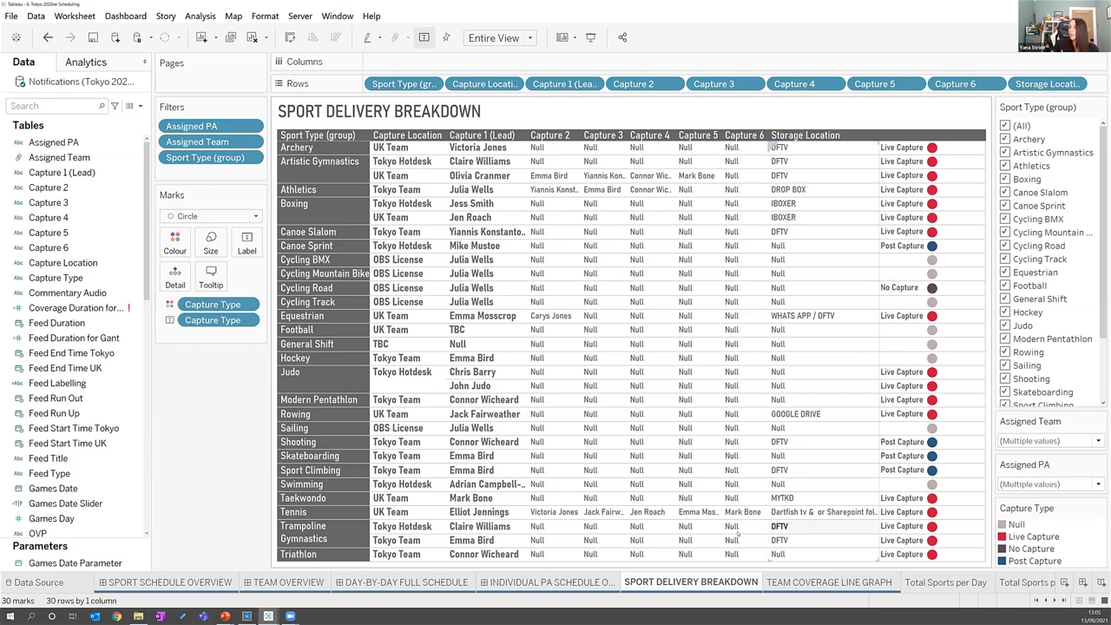
View the Team Coverage Line Graph, then advance the slideshow to the Step 7 Sharing & Handover slide
left_click(775, 583)
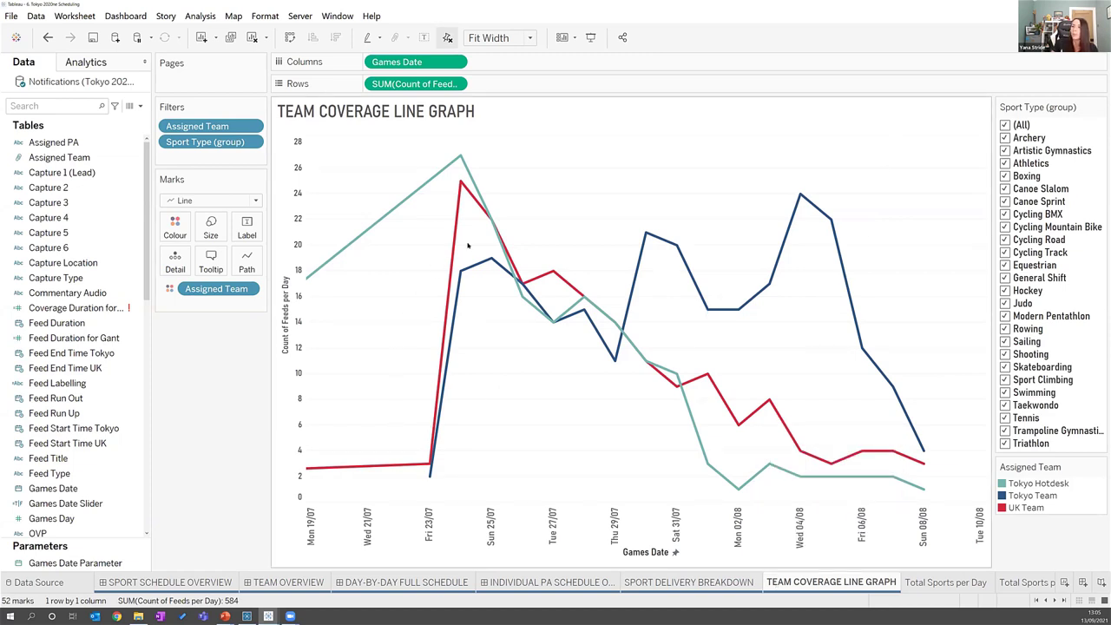
mouse_move(336, 254)
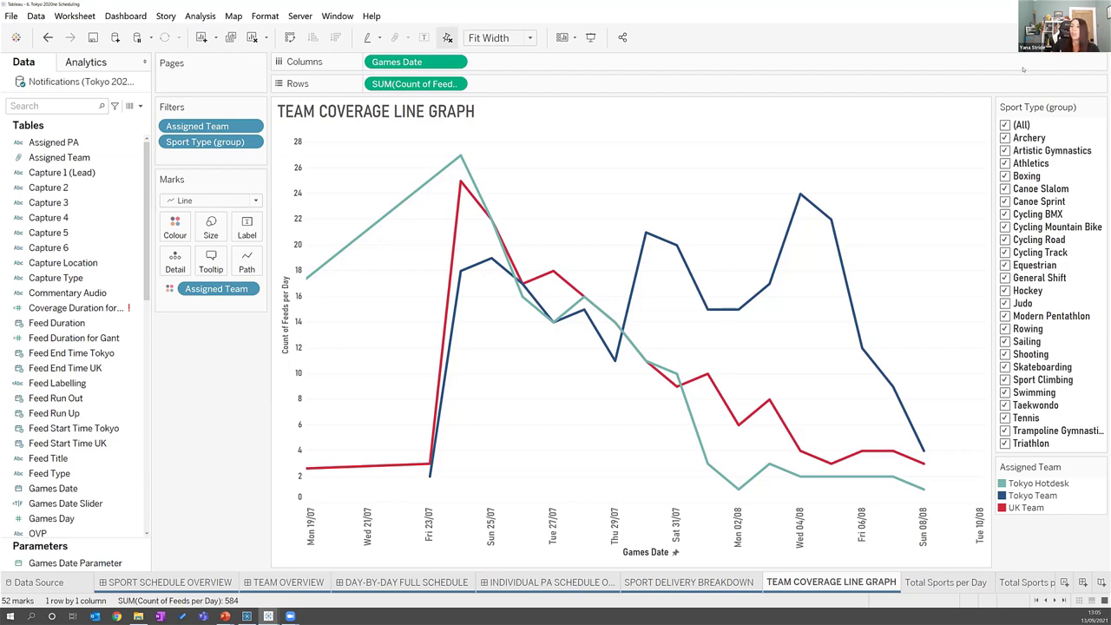
key("alt+Tab")
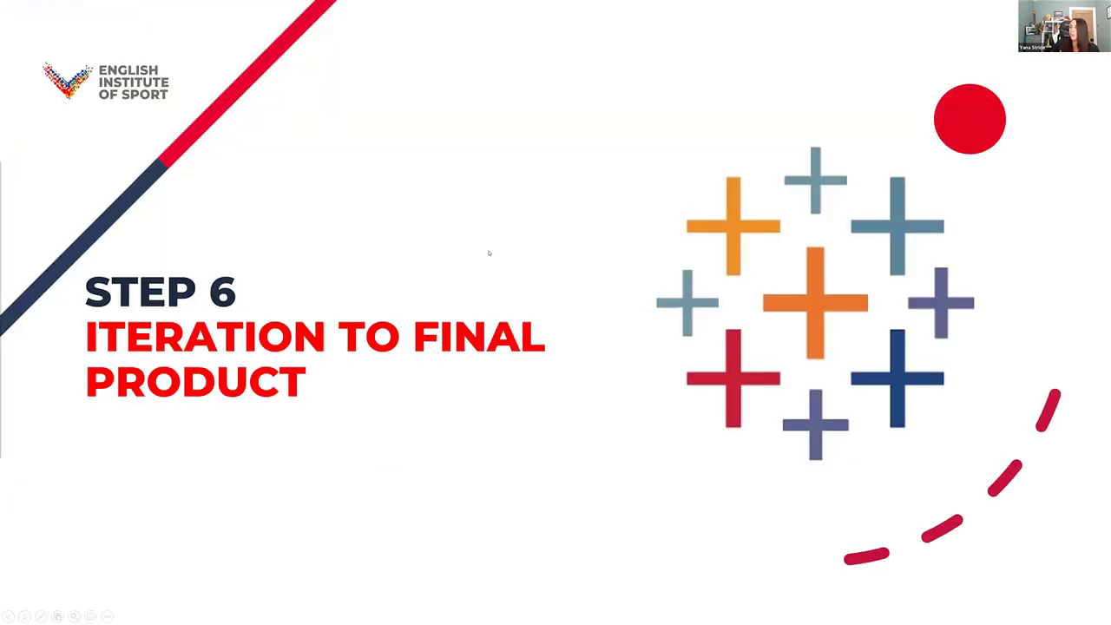
key("Right")
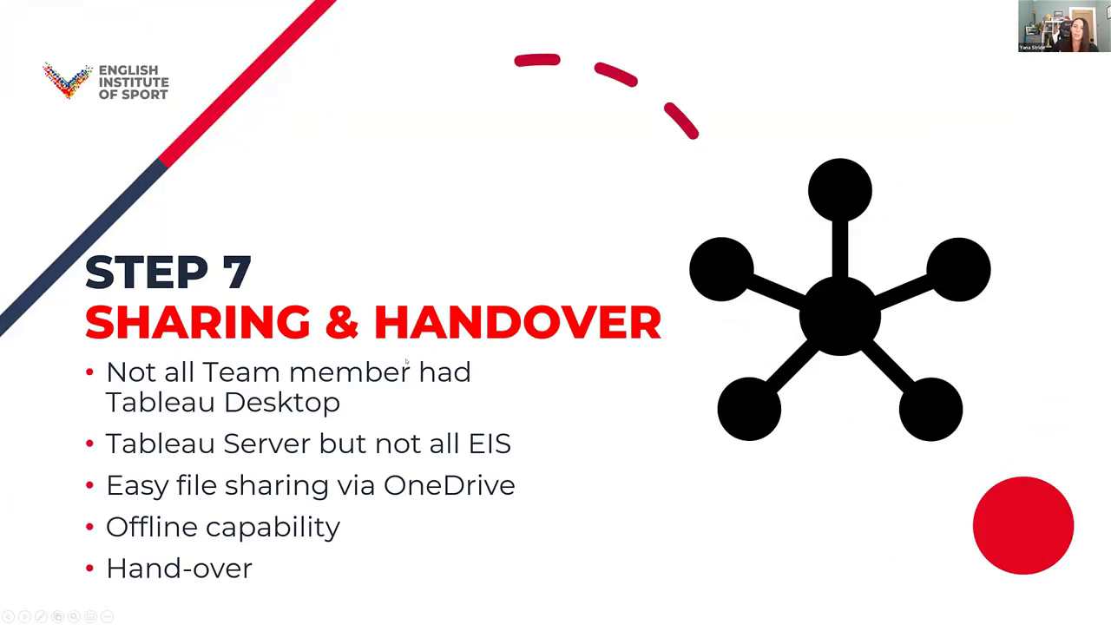